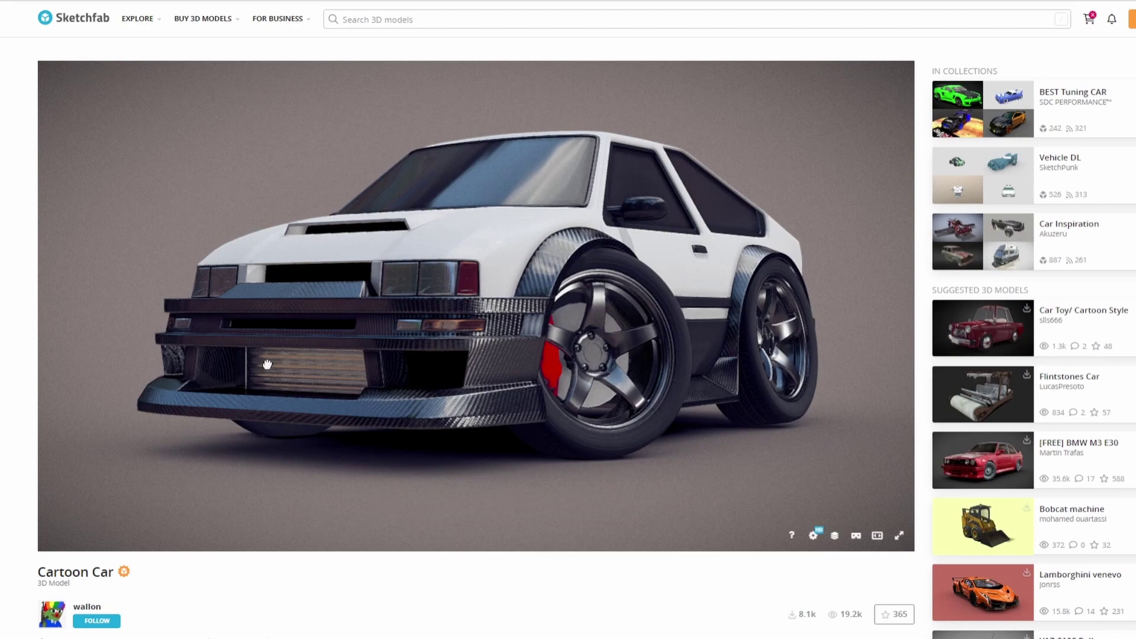
Orbit the Sketchfab Cartoon Car model, then return to DriftAnim.blend in Blender
mouse_move(268, 364)
left_mouse_down()
mouse_move(578, 363)
mouse_move(667, 393)
mouse_move(758, 398)
mouse_move(872, 386)
left_mouse_up()
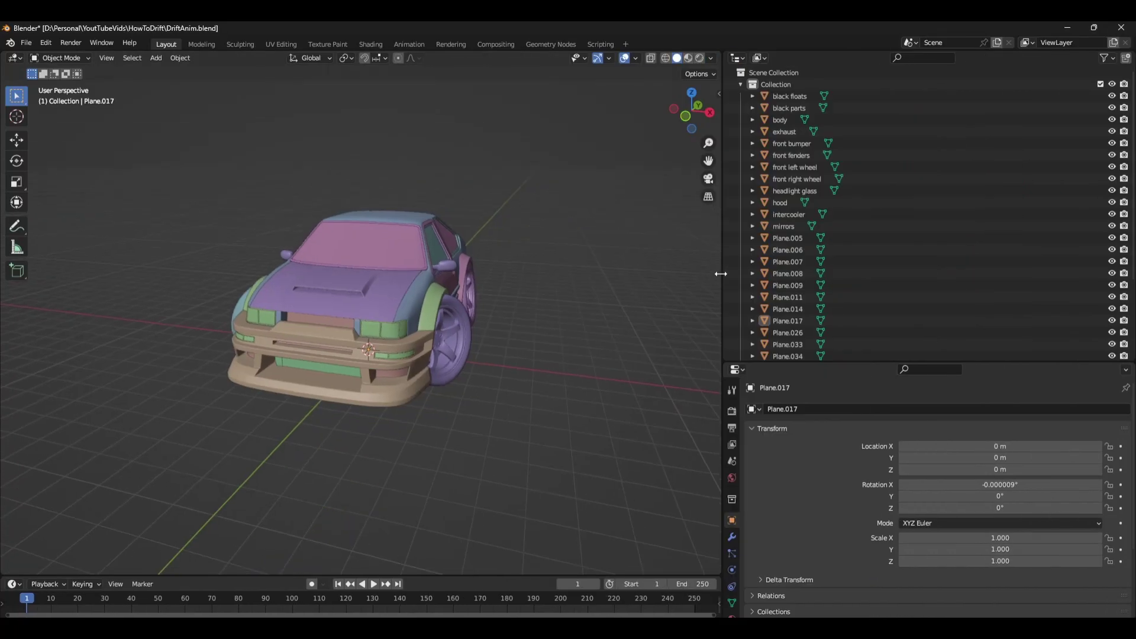
scroll(852, 169, "down", 5)
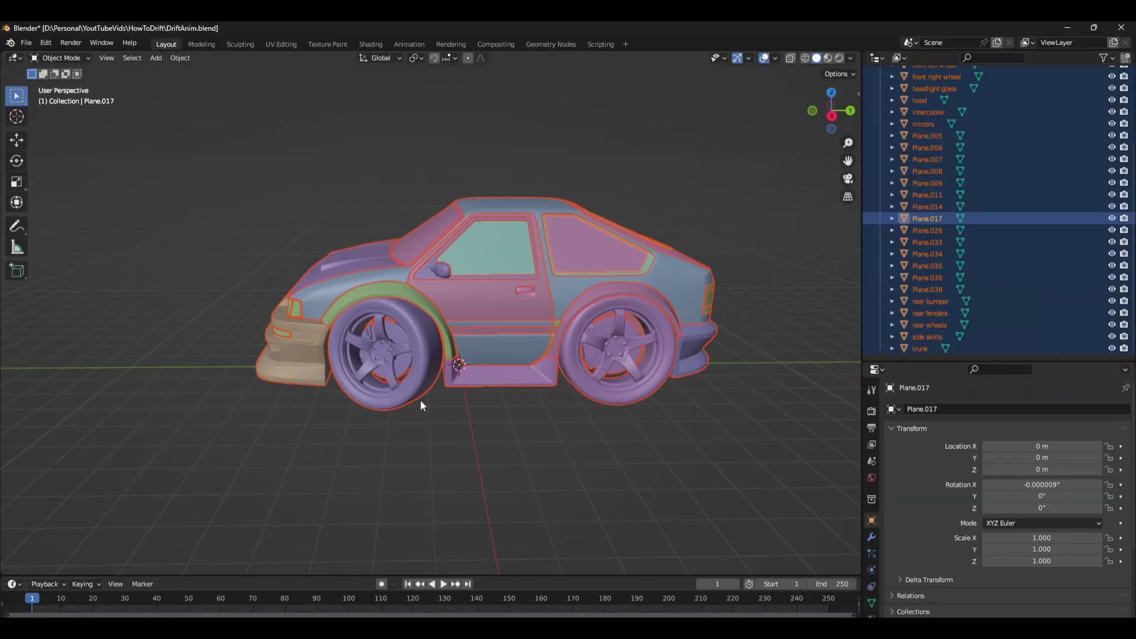
Select FrontWheel.L, test its rotation, and select the vertices at its hub centre
middle_click_drag(333, 447, 416, 389)
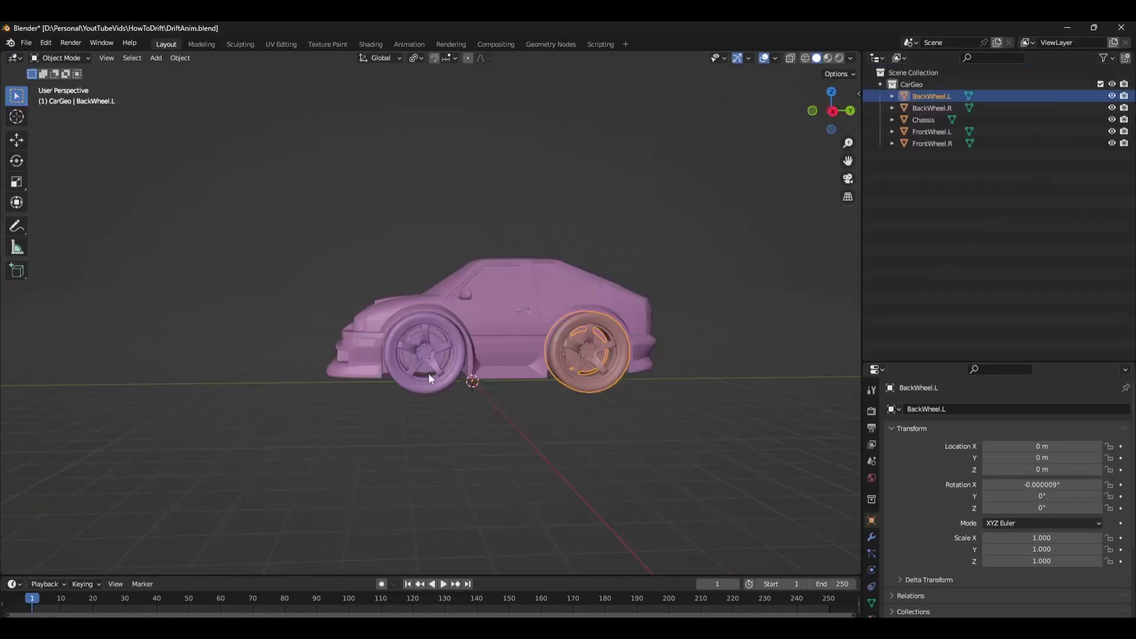
left_click(428, 374)
key("r")
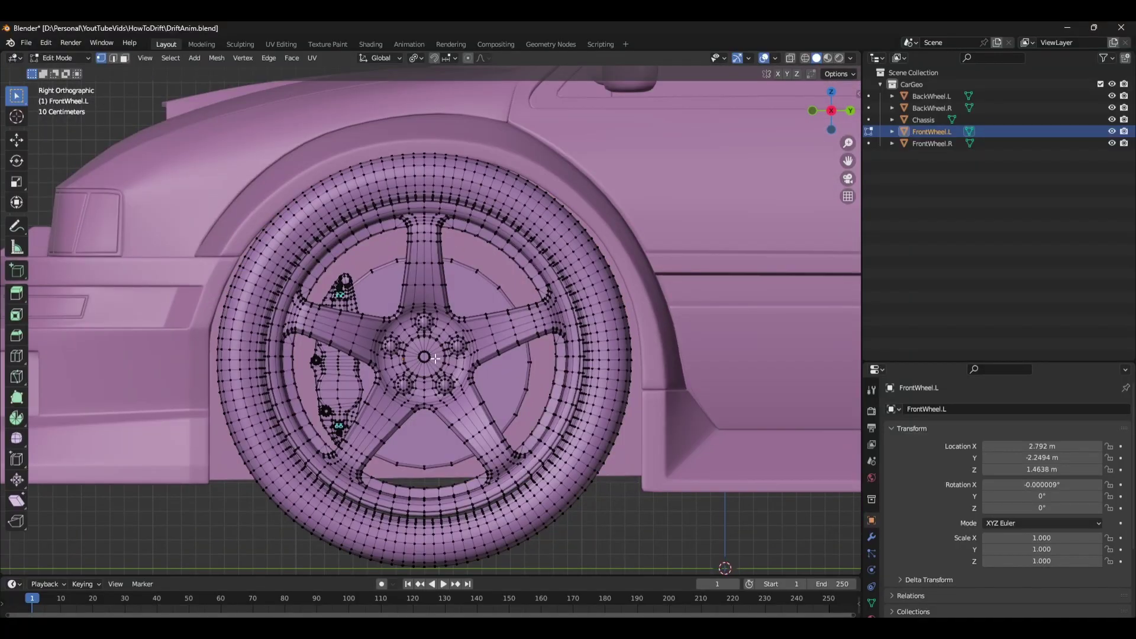
scroll(414, 361, "up", 10)
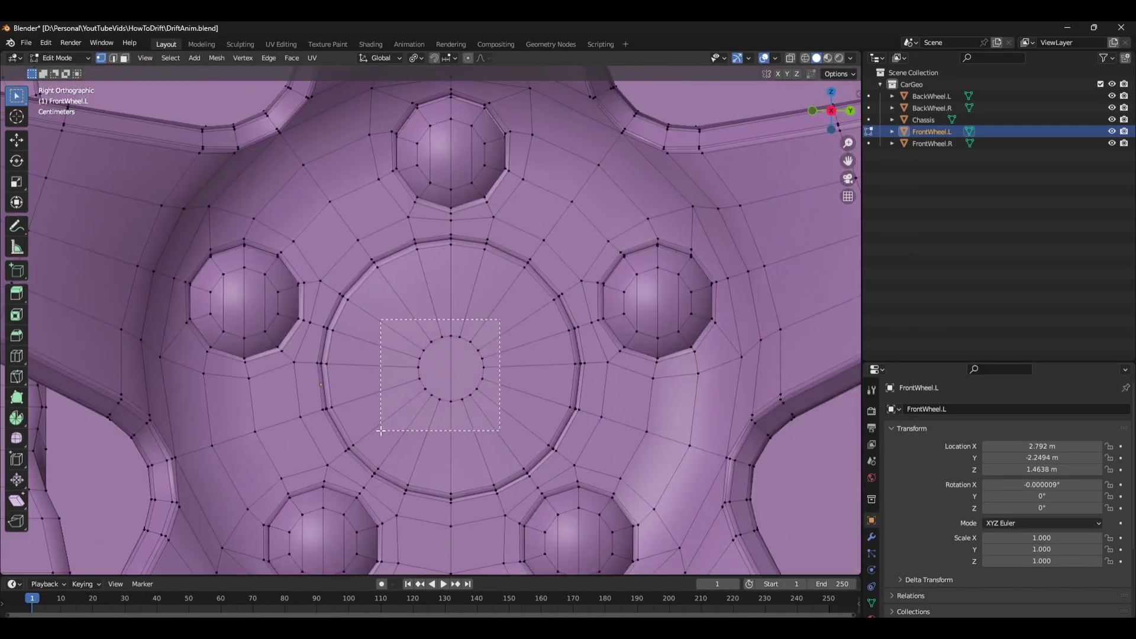
left_click_drag(381, 430, 381, 431)
middle_click_drag(380, 431, 495, 381)
scroll(496, 381, "down", 5)
Snap the 3D cursor to the hub centre and return to Object Mode
key("shift+s")
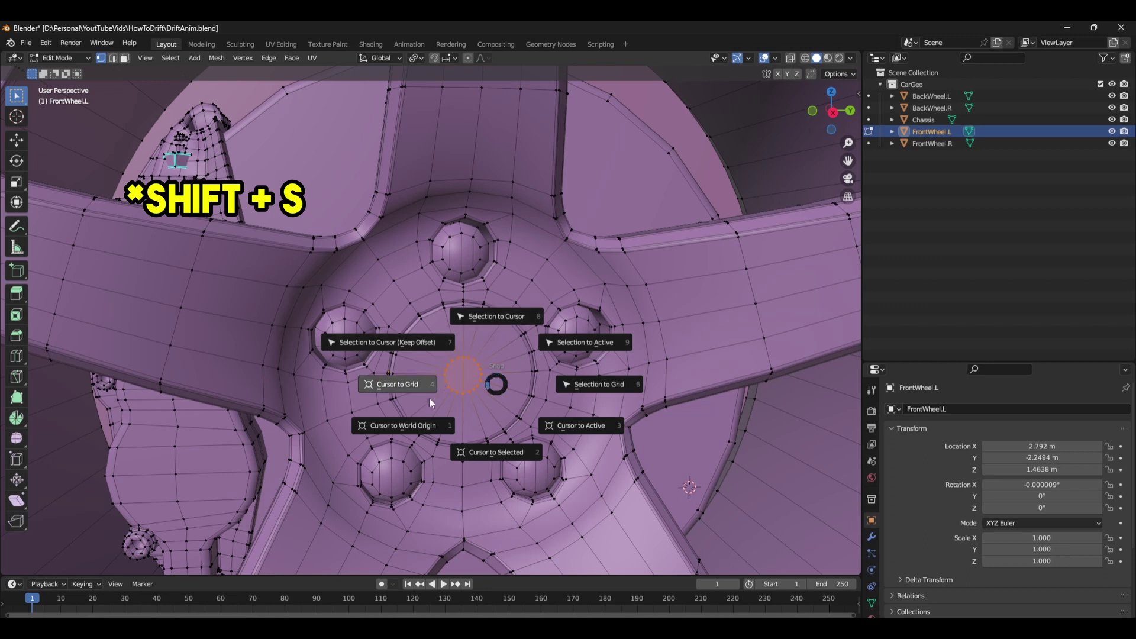
left_click(494, 452)
scroll(481, 417, "down", 4)
key("KP_3")
key("Tab")
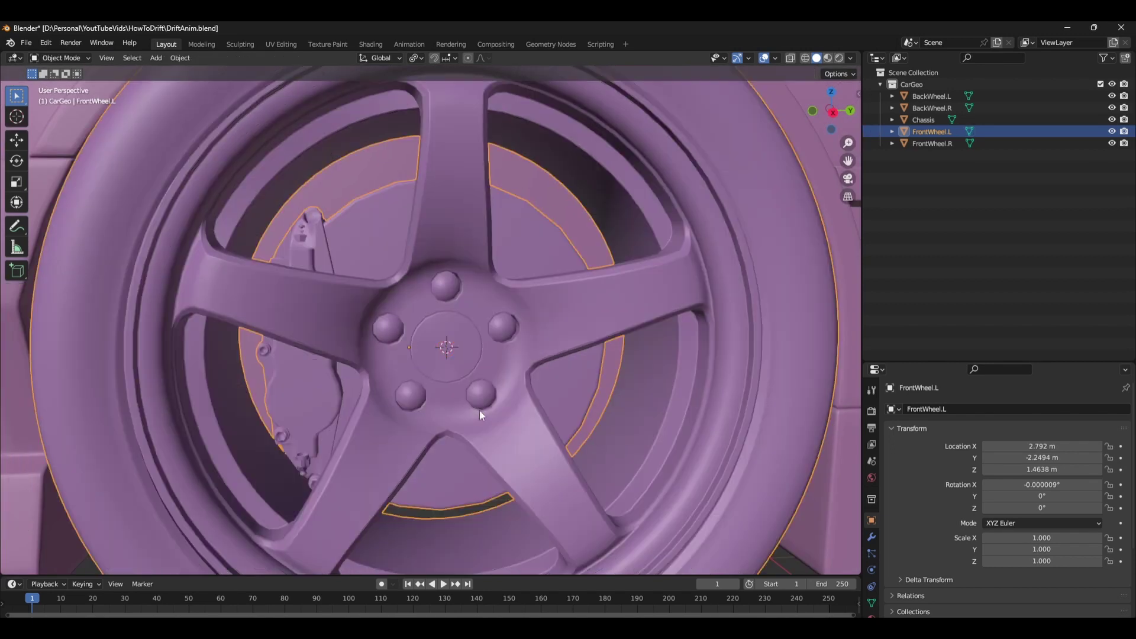
key("Tab")
key("Tab")
scroll(495, 389, "down", 2)
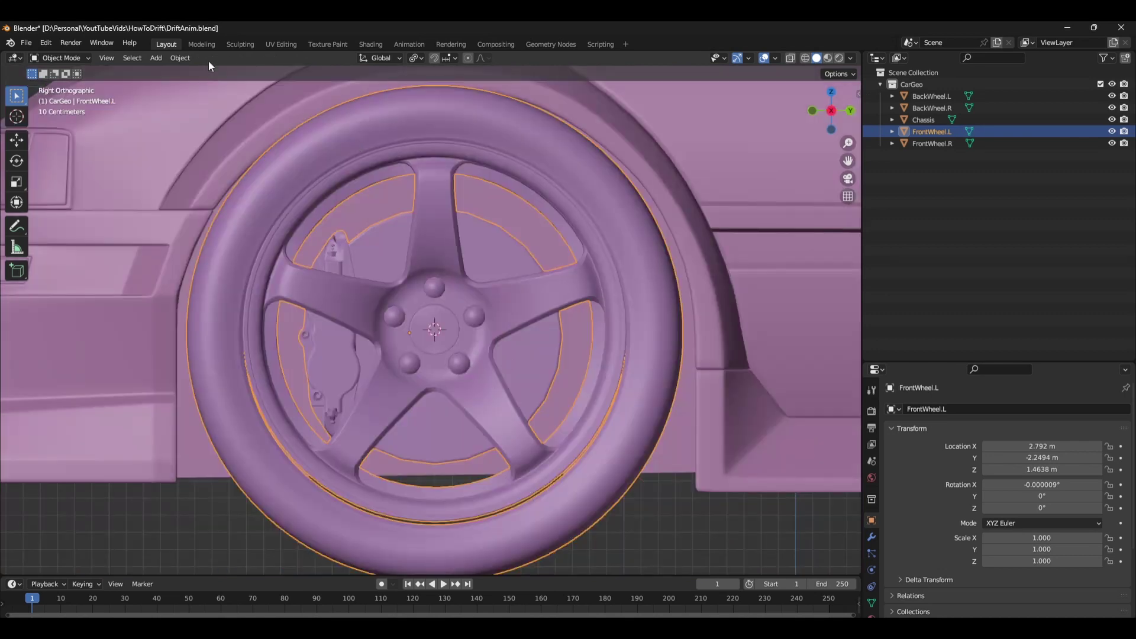
Set FrontWheel.L's origin to the 3D cursor at its hub
left_click(180, 58)
mouse_move(205, 84)
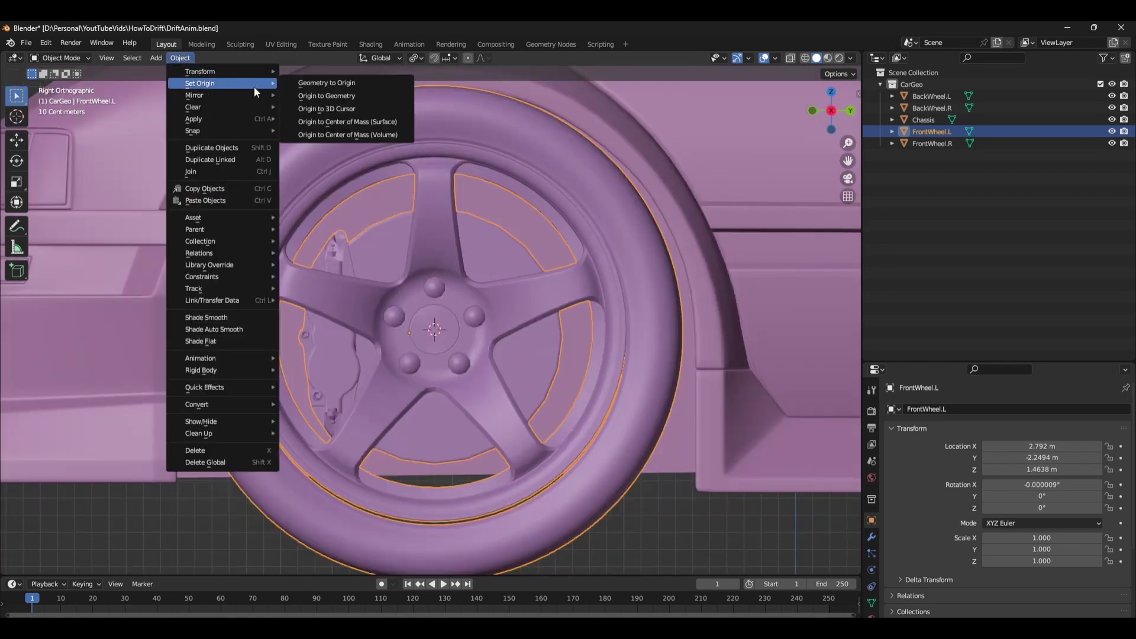
left_click(341, 109)
scroll(726, 354, "down", 4)
Cancel the left wheel's test spin and view the right wheel from the side
key("r")
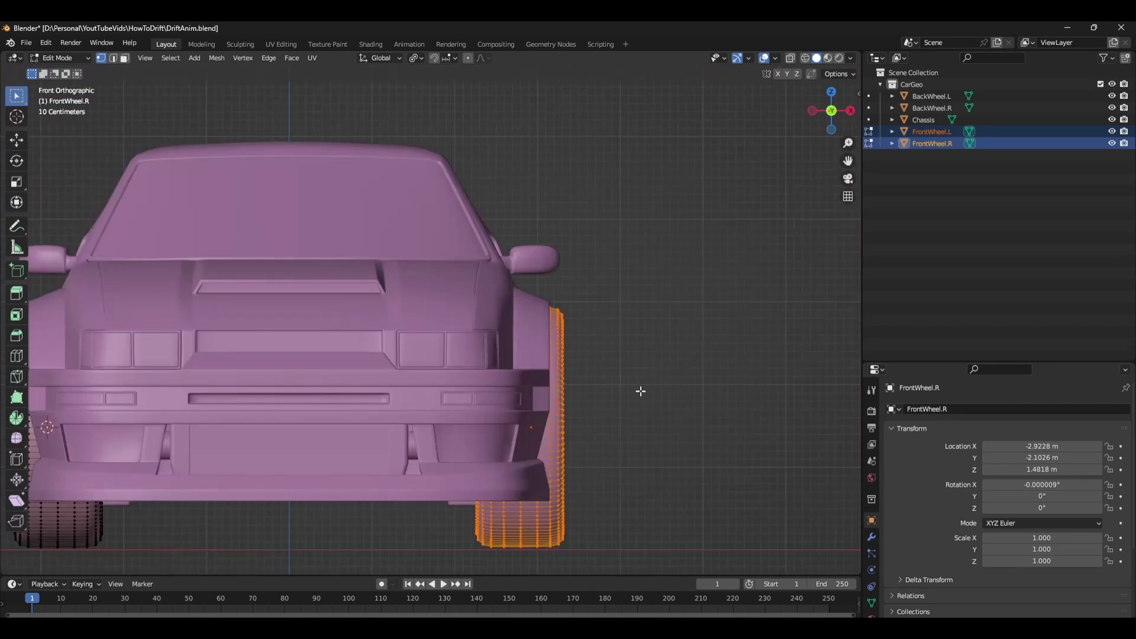
left_click(641, 391)
key("KP_3")
scroll(387, 315, "up", 5)
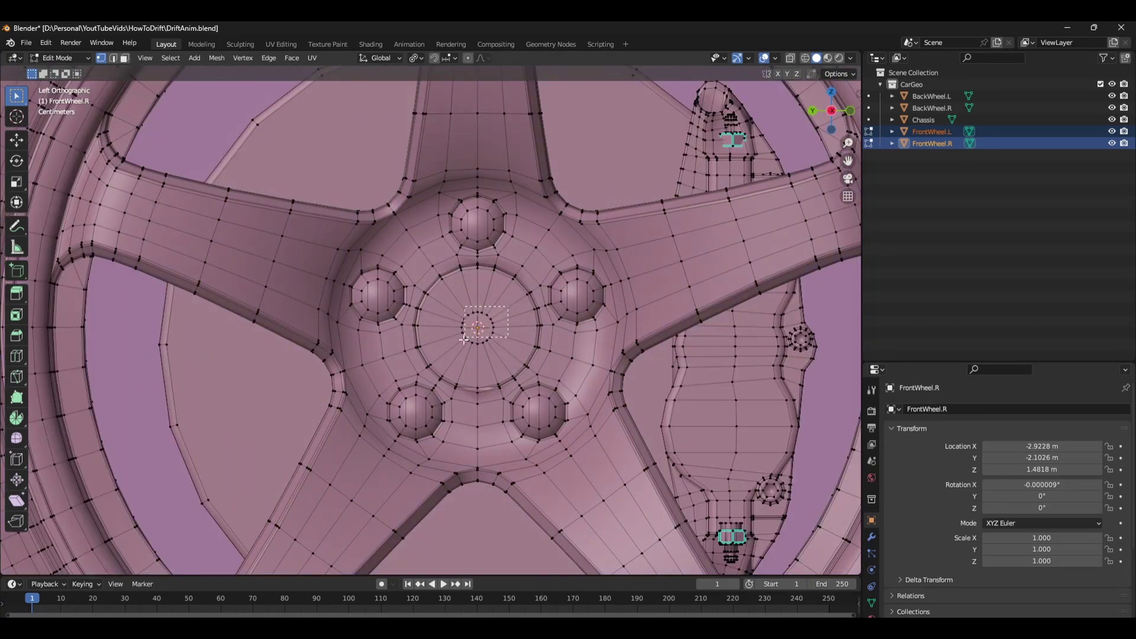
Snap the 3D cursor to FrontWheel.R's hub centre
scroll(520, 354, "down", 5)
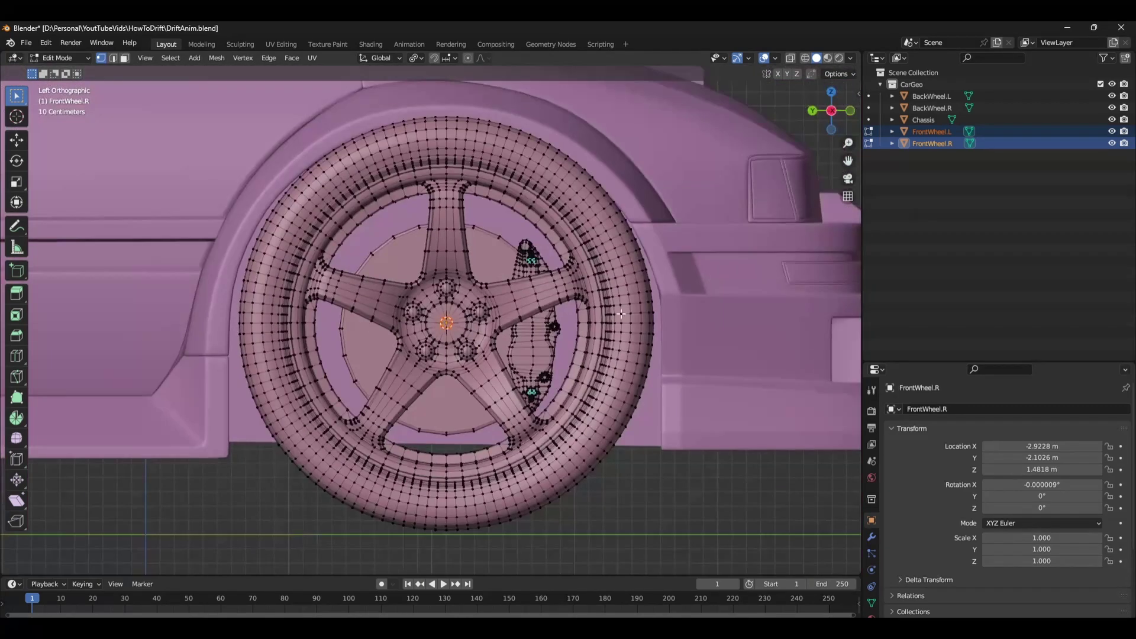
middle_click_drag(520, 379, 519, 354)
key("shift+s")
left_click(521, 422)
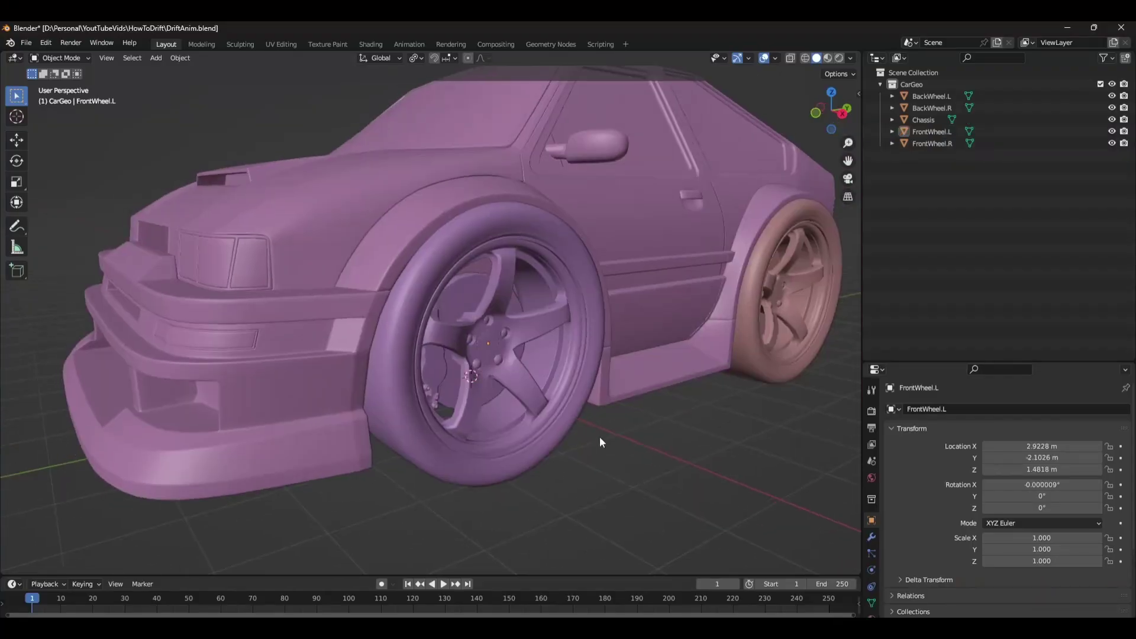
Add an Empty and snap it onto FrontWheel.L's hub
key("shift+a")
mouse_move(627, 443)
left_click(666, 442)
left_click(557, 447, "shift")
key("shift+s")
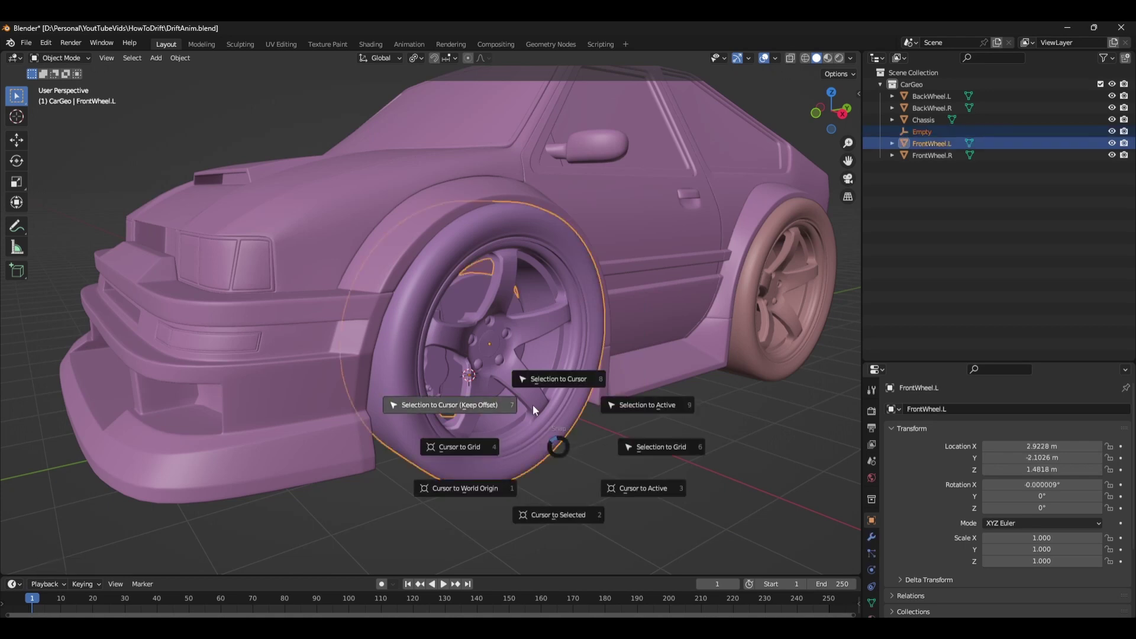
left_click(629, 407)
Parent FrontWheel.L to the Empty and test-spin them together
left_click(552, 365, "shift")
key("ctrl+p")
left_click(552, 364)
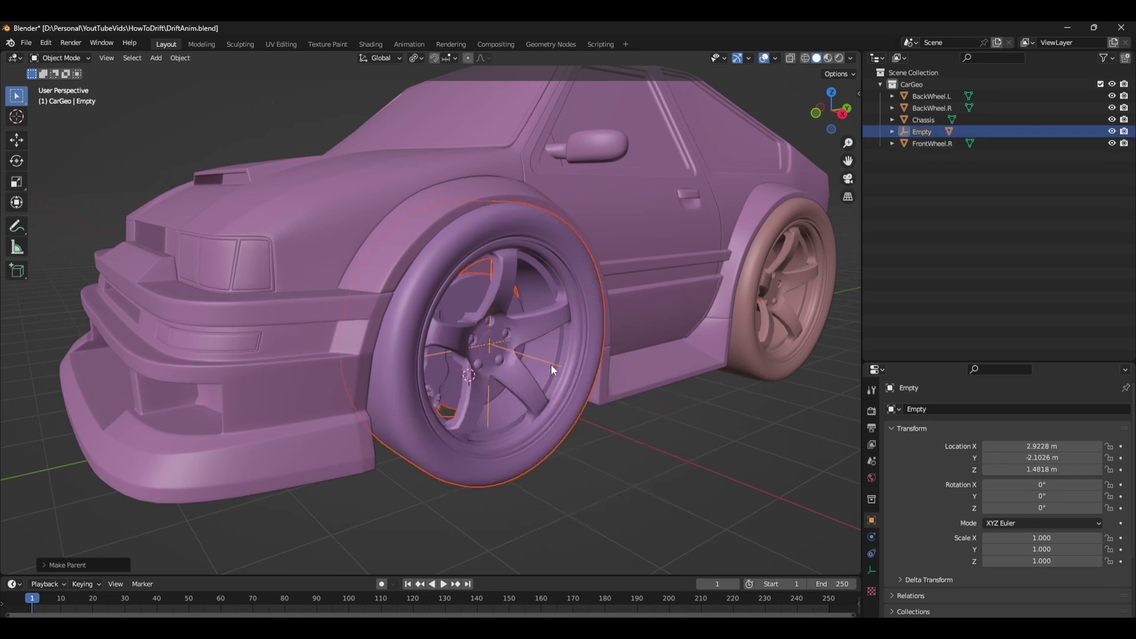
key("r")
left_click(510, 92)
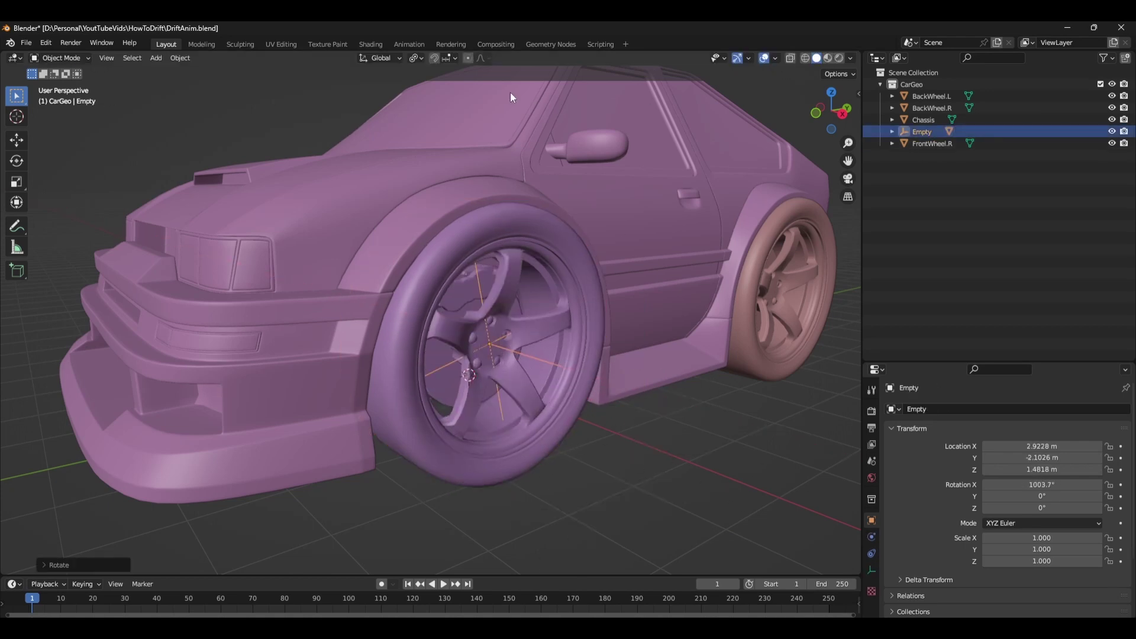
scroll(635, 370, "down", 3)
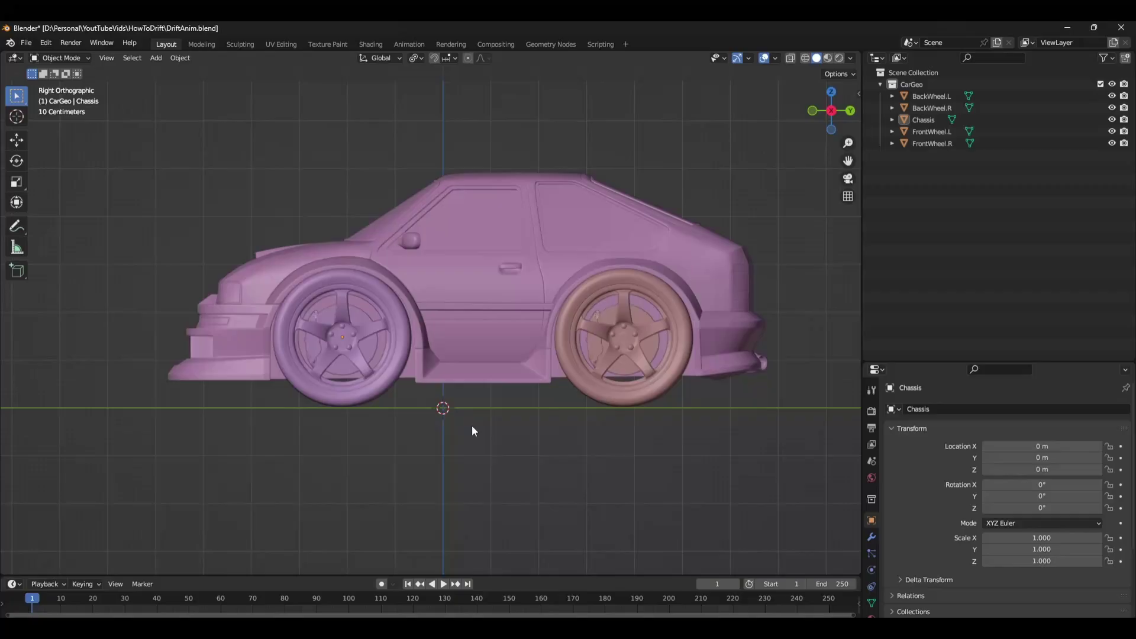
key("shift+a")
Add a single-bone armature and show its data properties
mouse_move(503, 429)
left_click(577, 428)
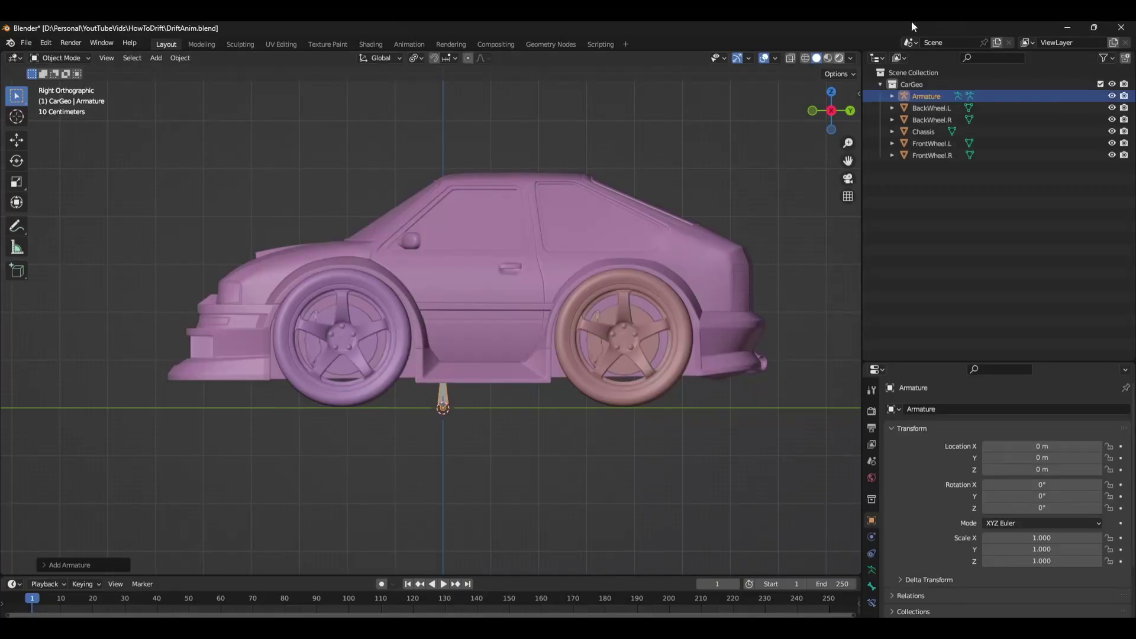
left_click_drag(957, 360, 957, 119)
left_click(872, 326)
scroll(459, 356, "up", 5)
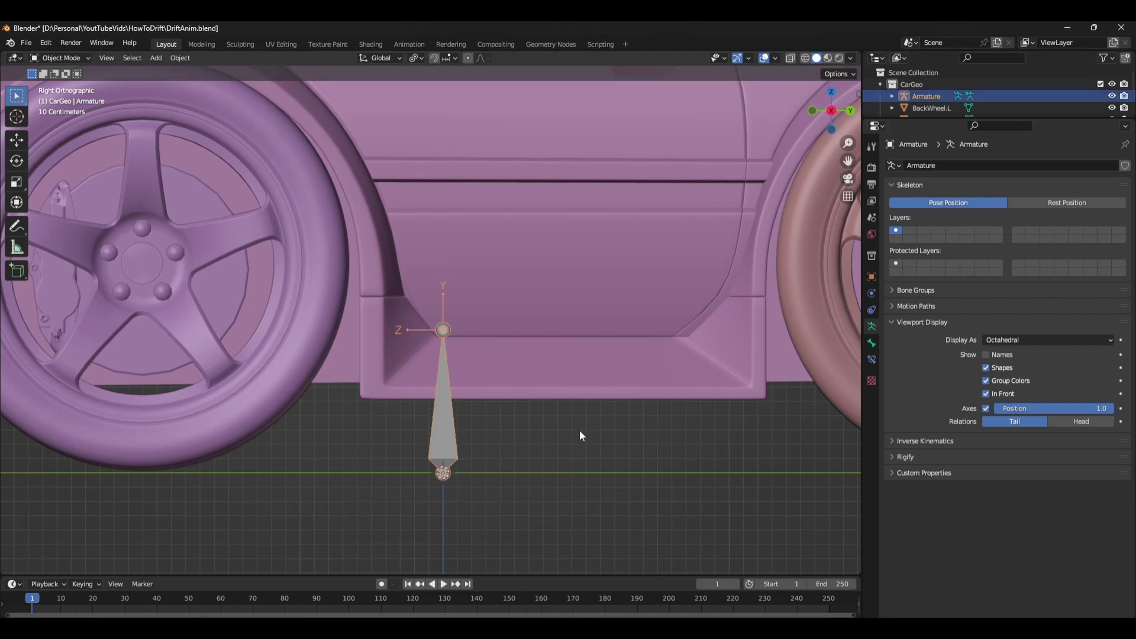
Snap the bone to the 3D cursor and lay its tip flat along Y
key("shift+s")
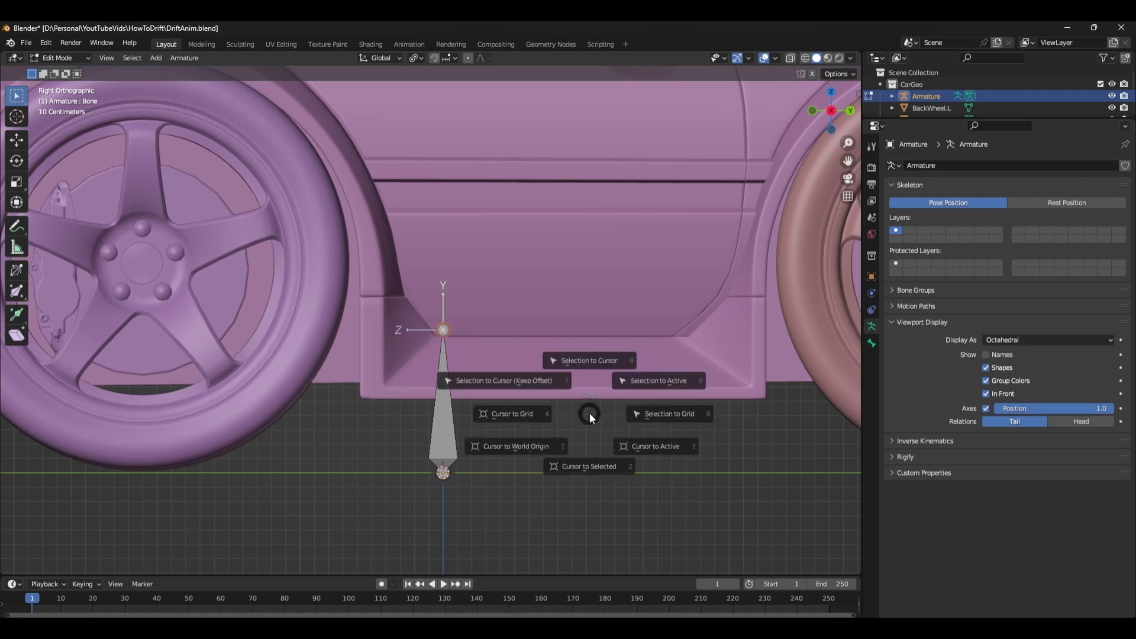
left_click(586, 350)
key("e")
key("y")
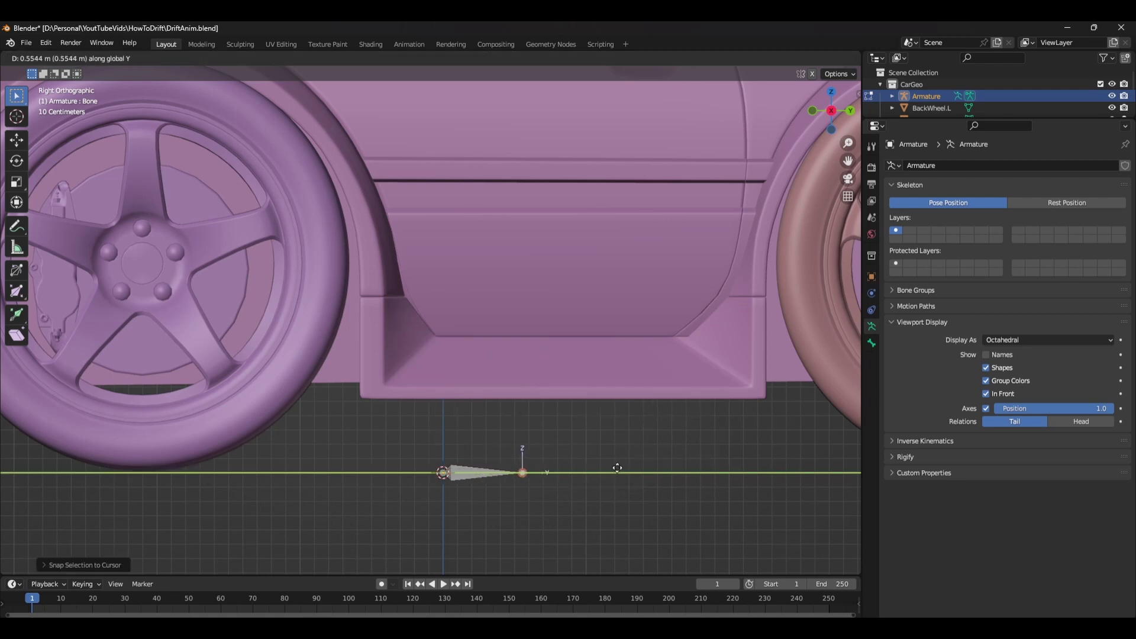
left_click(676, 472)
scroll(617, 464, "down", 3)
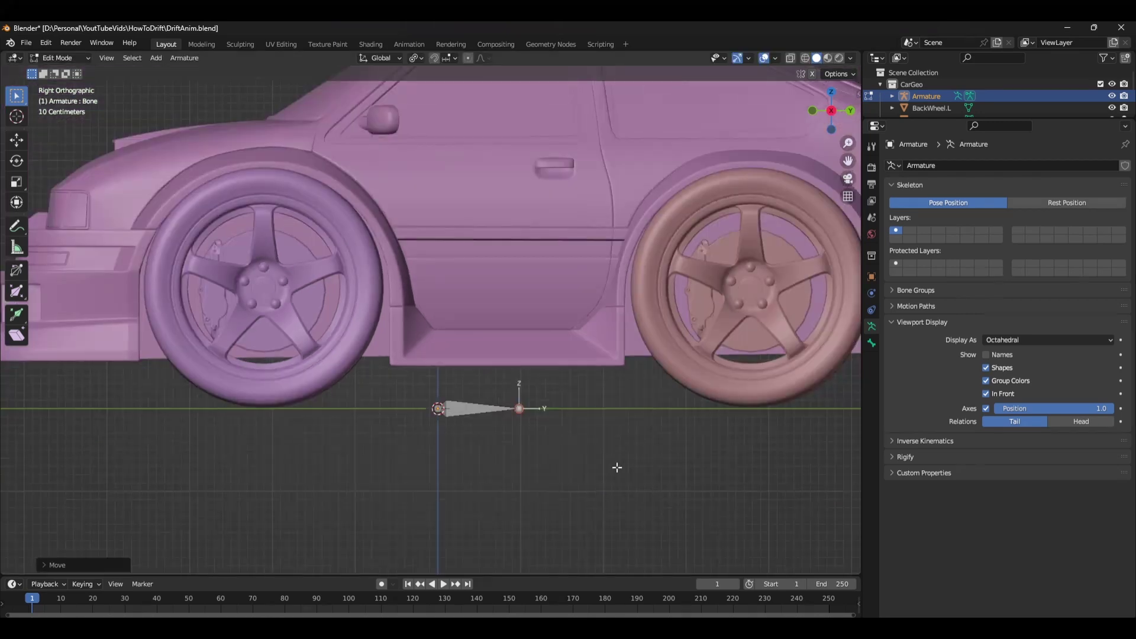
Parent the lower front-wheel bone into the chain with Keep Offset, in wireframe view
scroll(504, 392, "down", 1)
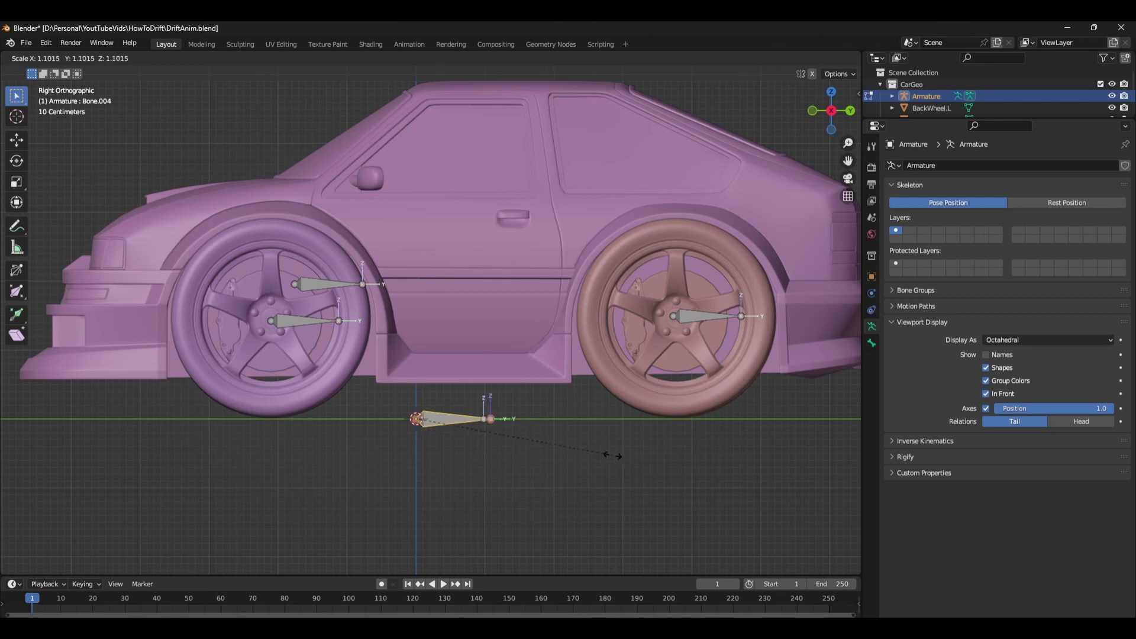
left_click_drag(934, 116, 934, 394)
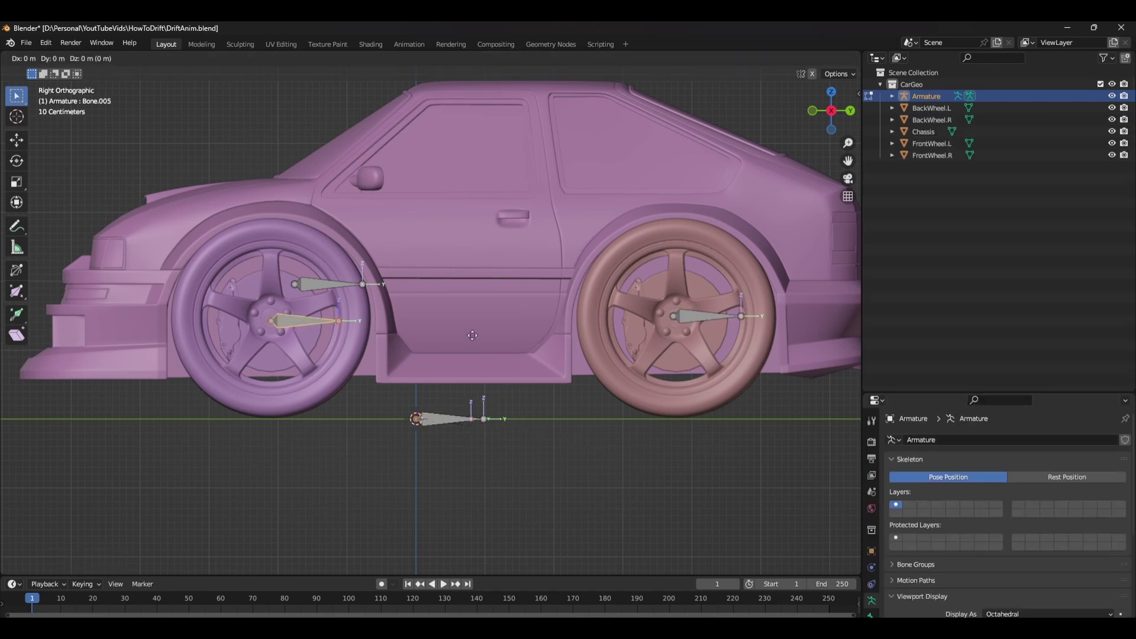
left_click(336, 320)
scroll(336, 320, "up", 6)
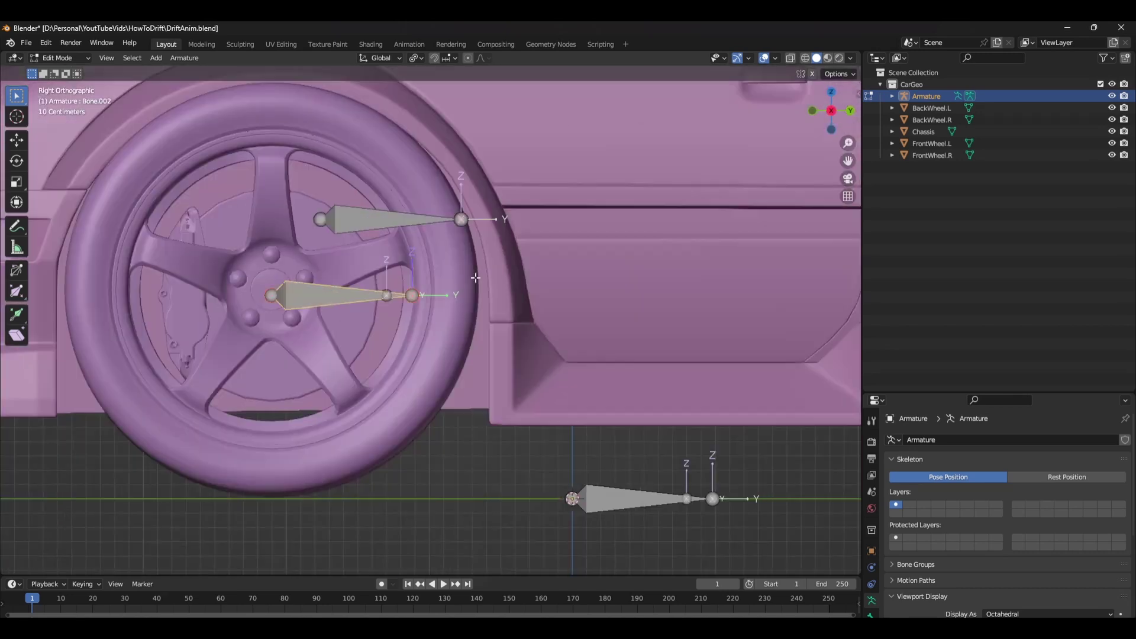
key("shift+z")
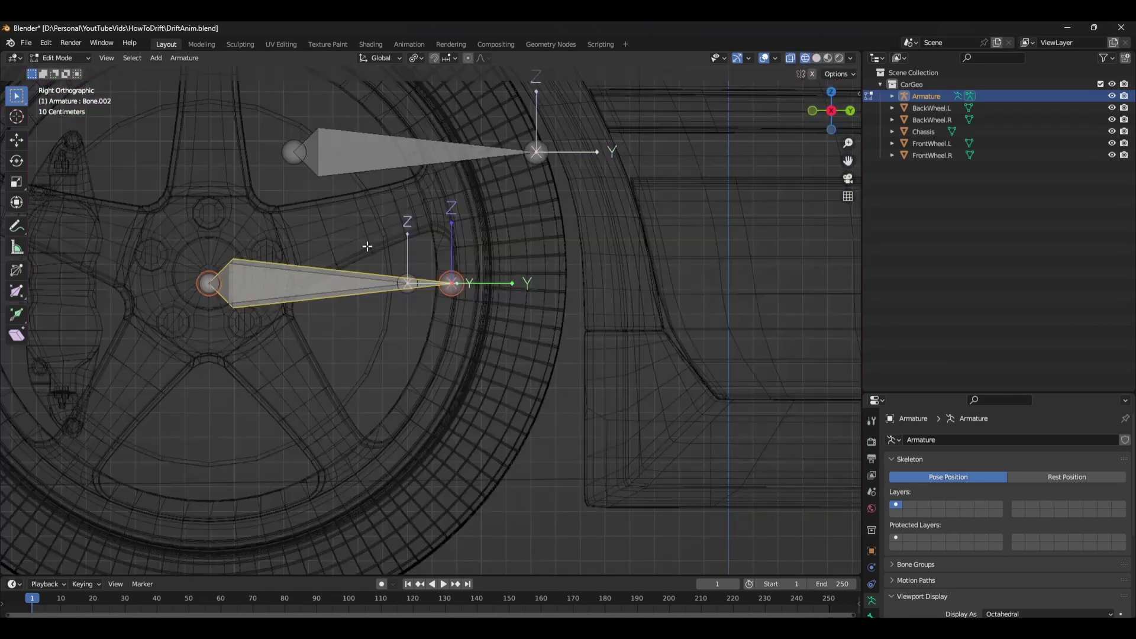
left_click(349, 267)
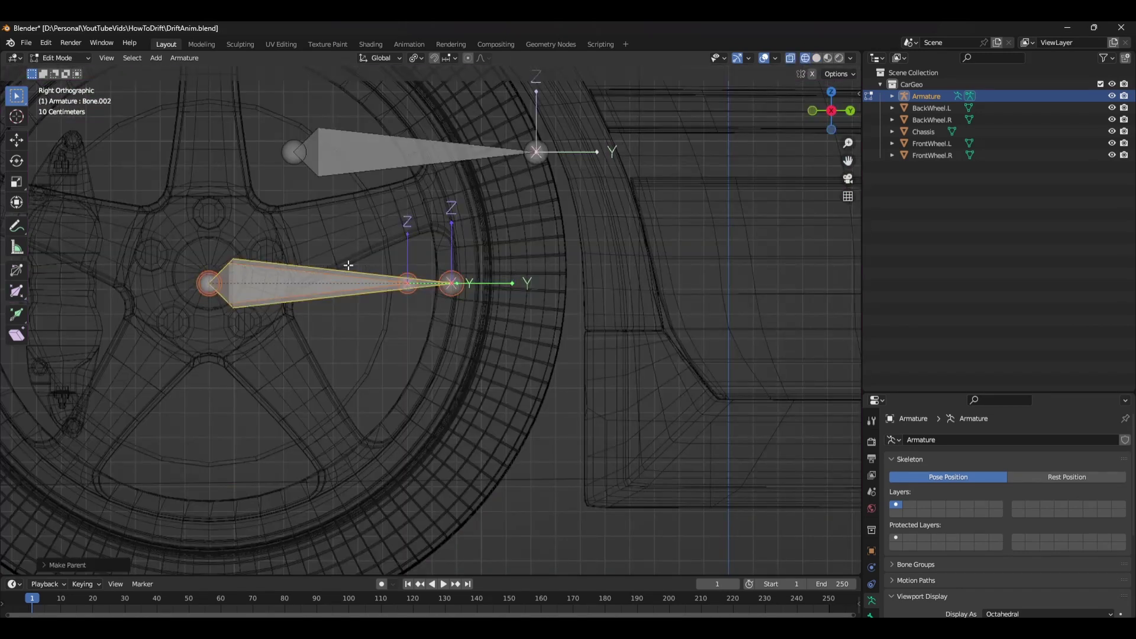
left_click(308, 298)
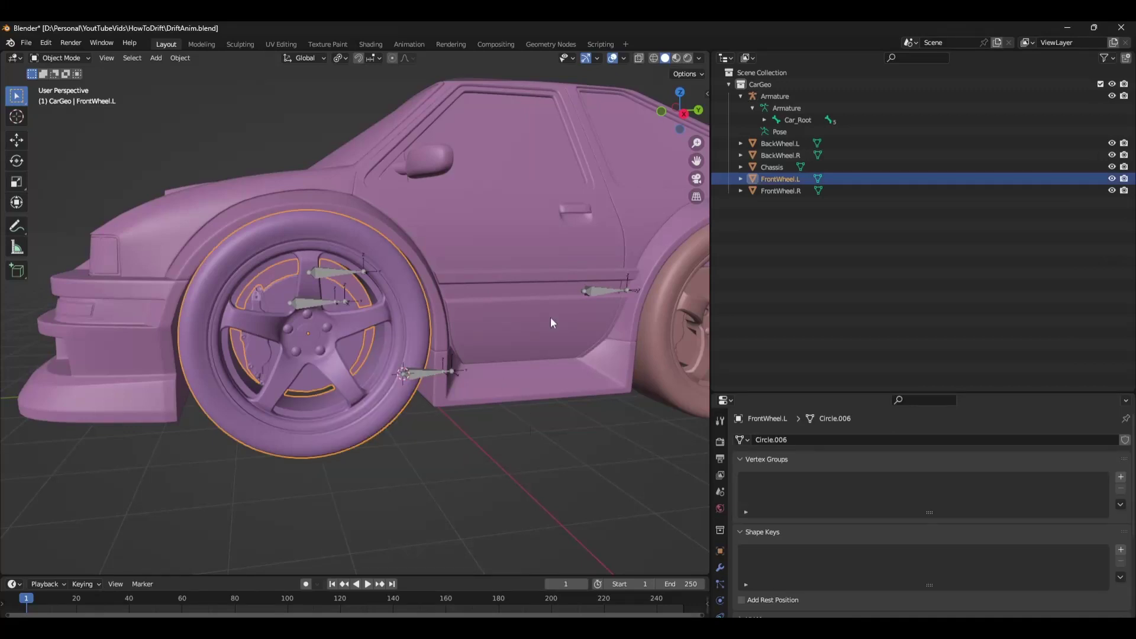
Move the 3D cursor to the front left wheel's centre
key("shift+s")
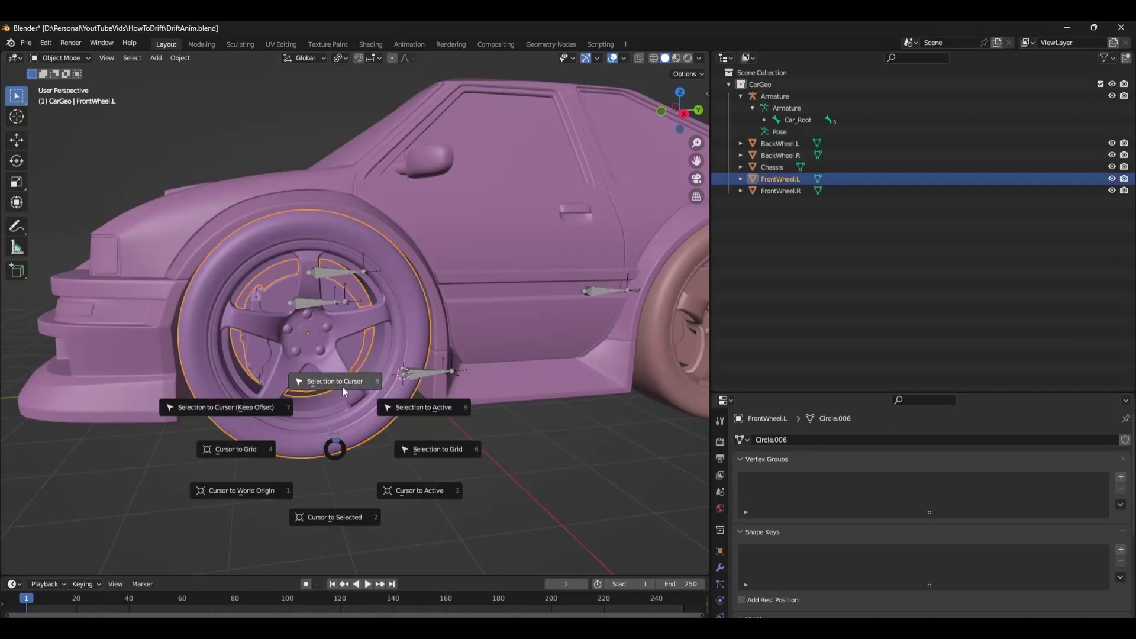
left_click(335, 519)
middle_click_drag(312, 460, 429, 310)
left_click(488, 376)
middle_click_drag(488, 376, 545, 376)
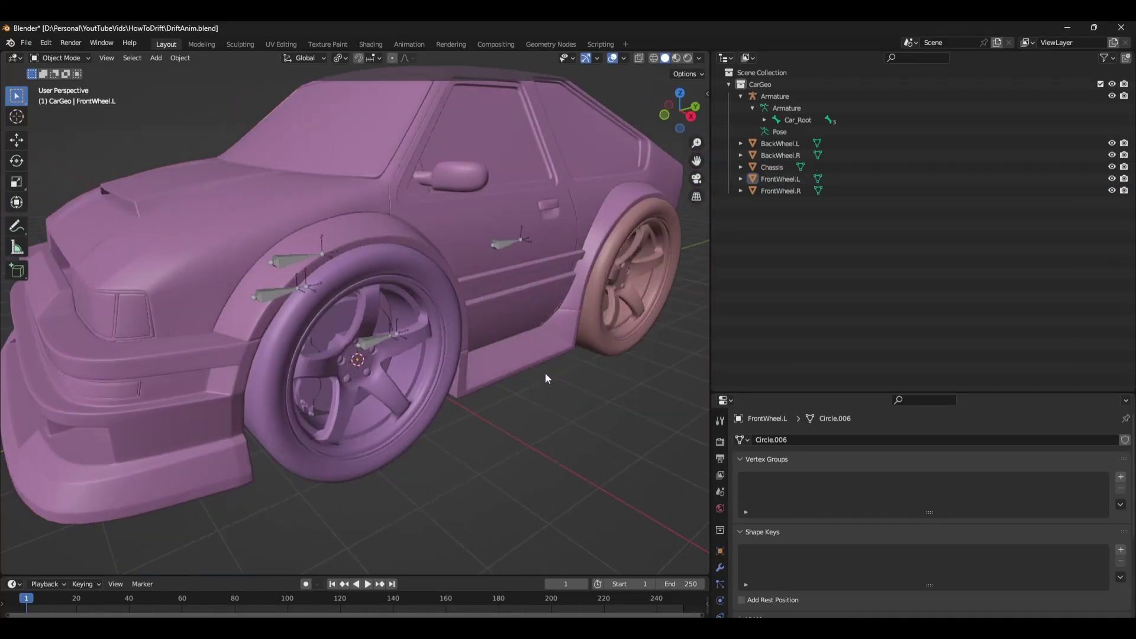
Expand the Car_Root bone hierarchy and select Car_FrontWheelGlobal.L
left_click(764, 120)
left_click(776, 131)
left_click(788, 143)
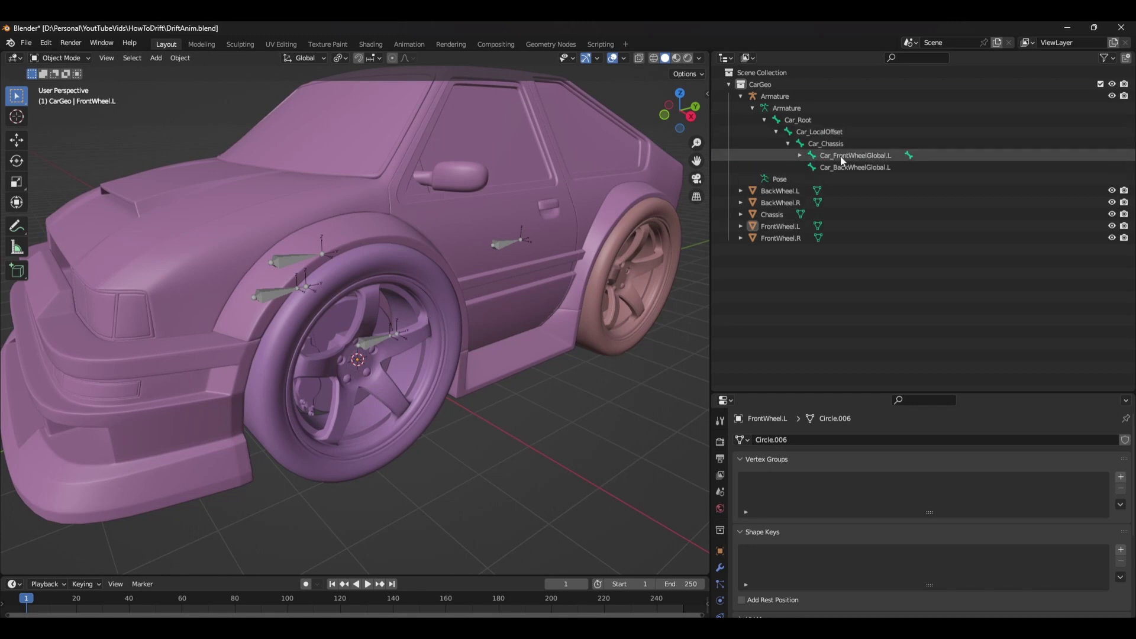
left_click(841, 155)
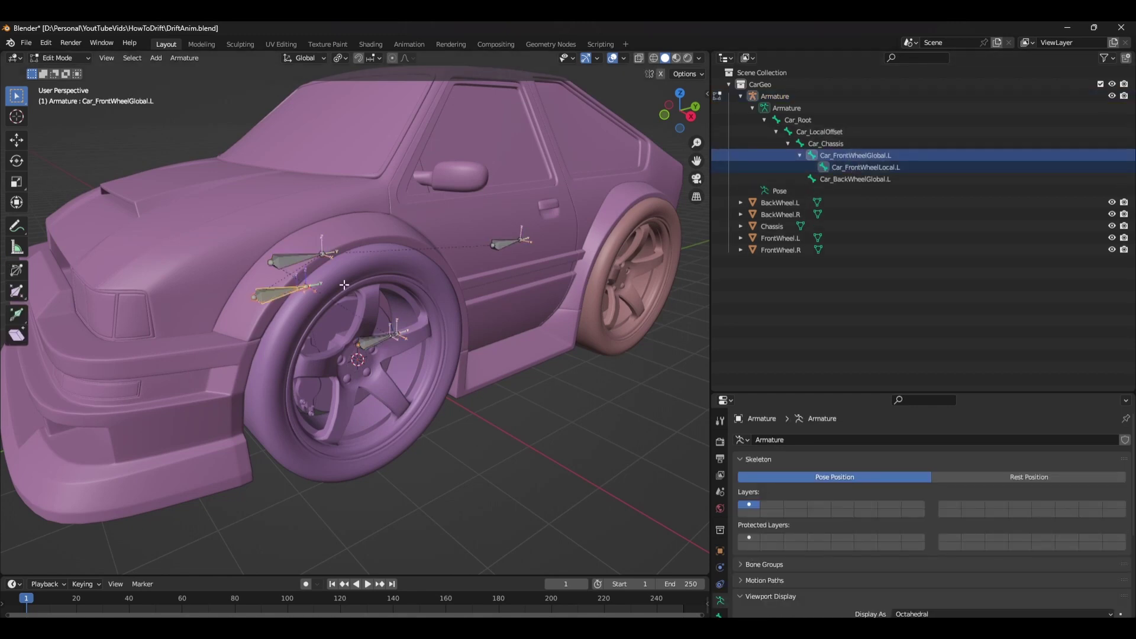
key("shift+d")
right_click(561, 360)
key("ctrl+z")
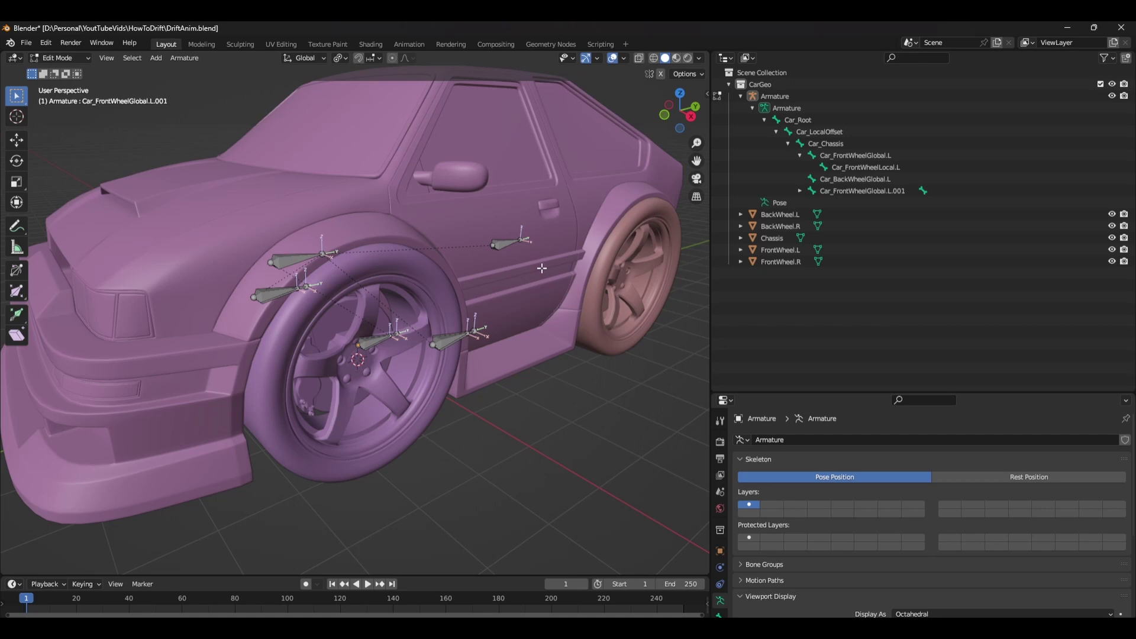
Snap Car_FrontWheelLocal.L and Car_FrontWheelGlobal.L to the front wheel centre
left_click(863, 167)
left_click(855, 155, "ctrl")
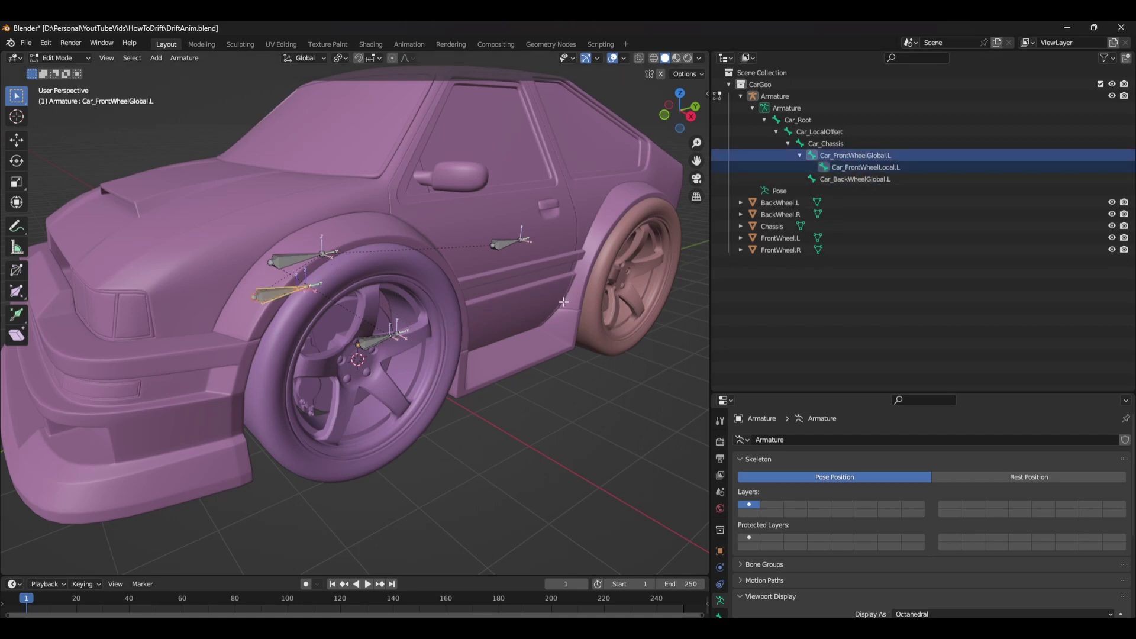
key("shift+s")
left_click(366, 253)
middle_click_drag(366, 253, 301, 321)
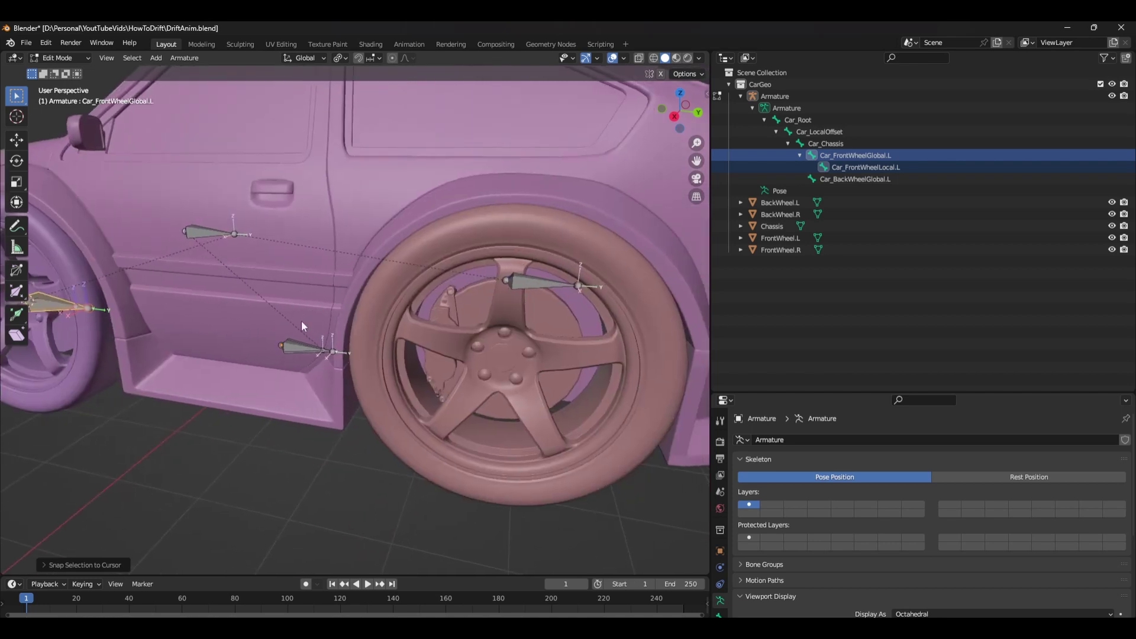
Move the 3D cursor to the rear left wheel's centre and select Car_BackWheelGlobal.L
key("Tab")
left_click(527, 367)
key("shift+a")
key("shift+s")
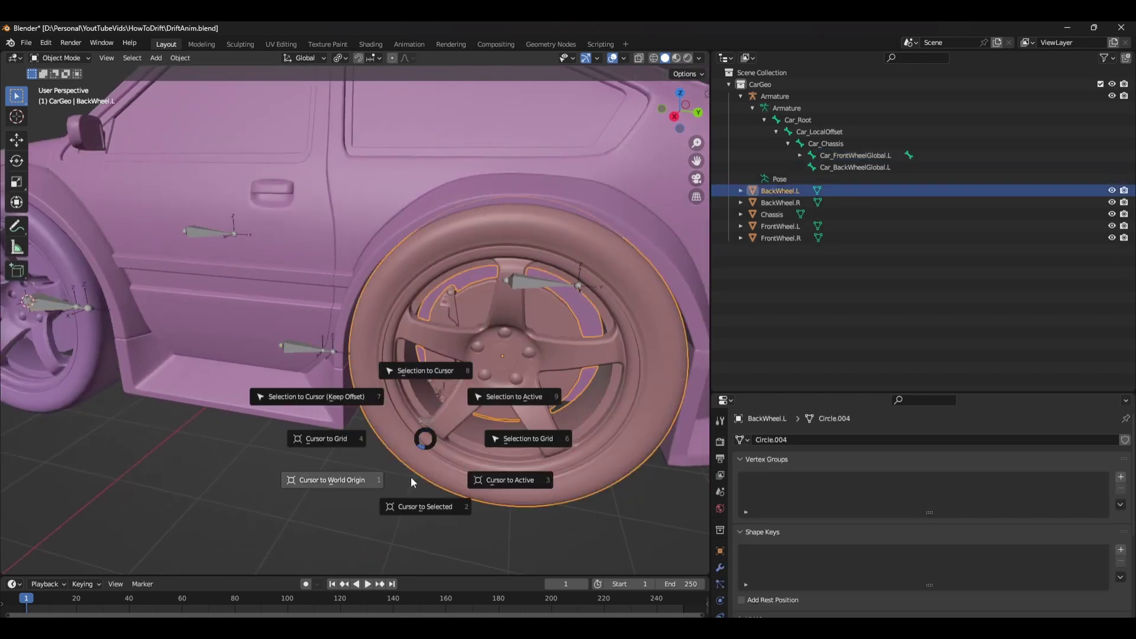
left_click(410, 477)
middle_click_drag(588, 389, 473, 275)
left_click(503, 267)
key("Tab")
left_click(503, 267)
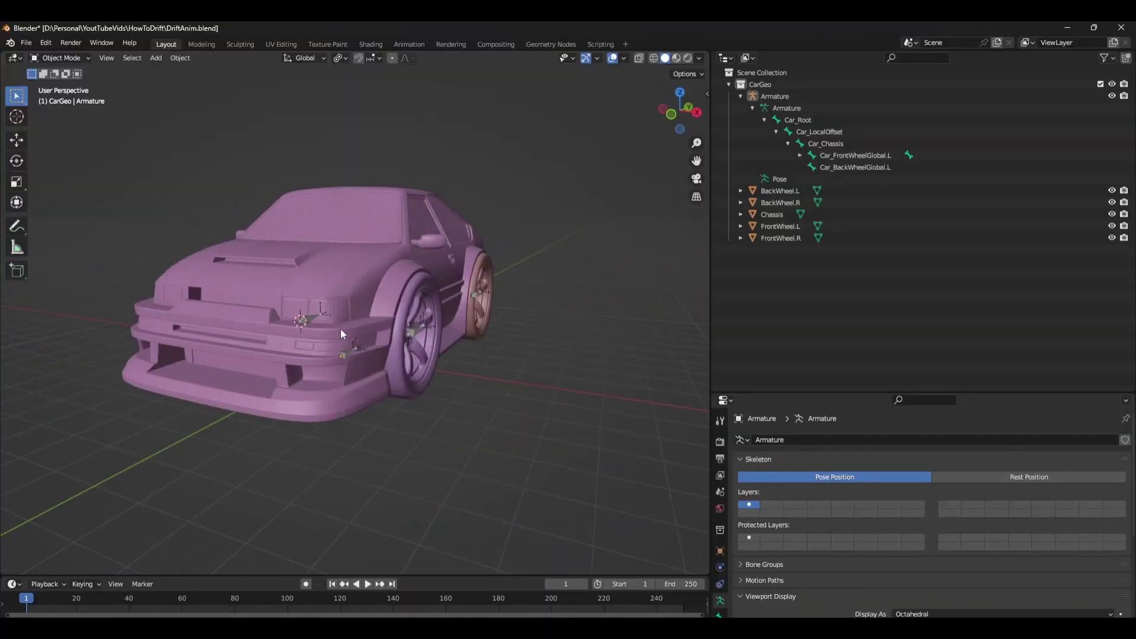
Select the left wheel bones from the front and symmetrize them into .R bones
key("Tab")
key("KP_1")
left_click_drag(462, 341, 438, 346)
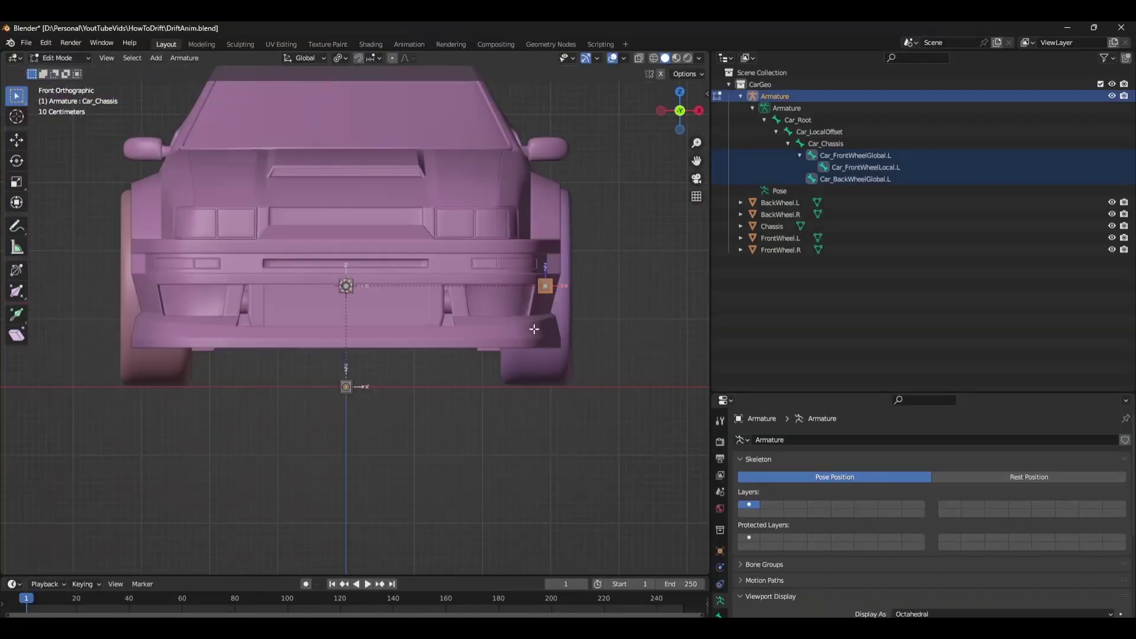
left_click(184, 58)
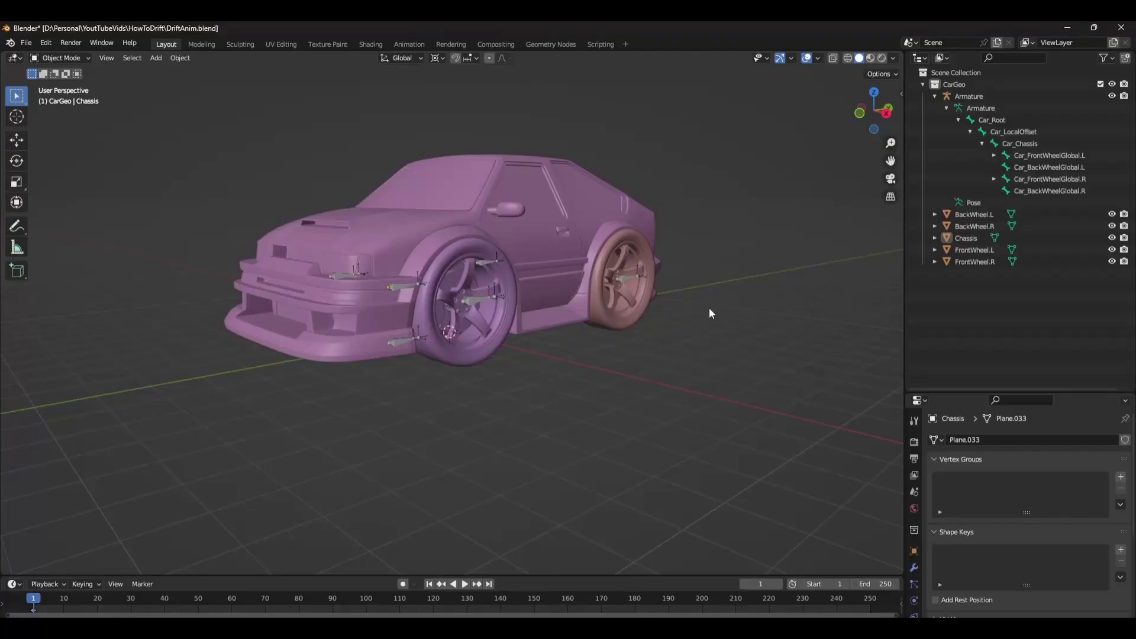
Parent the car meshes to the armature With Empty Groups
left_click(974, 214)
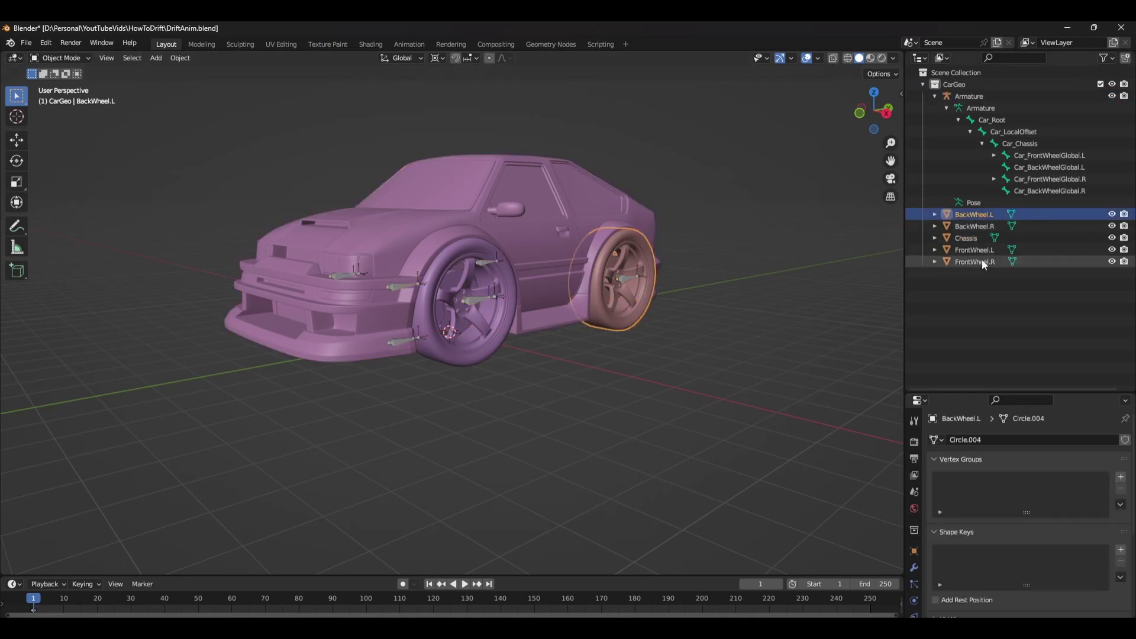
left_click(632, 282, "shift")
key("ctrl+p")
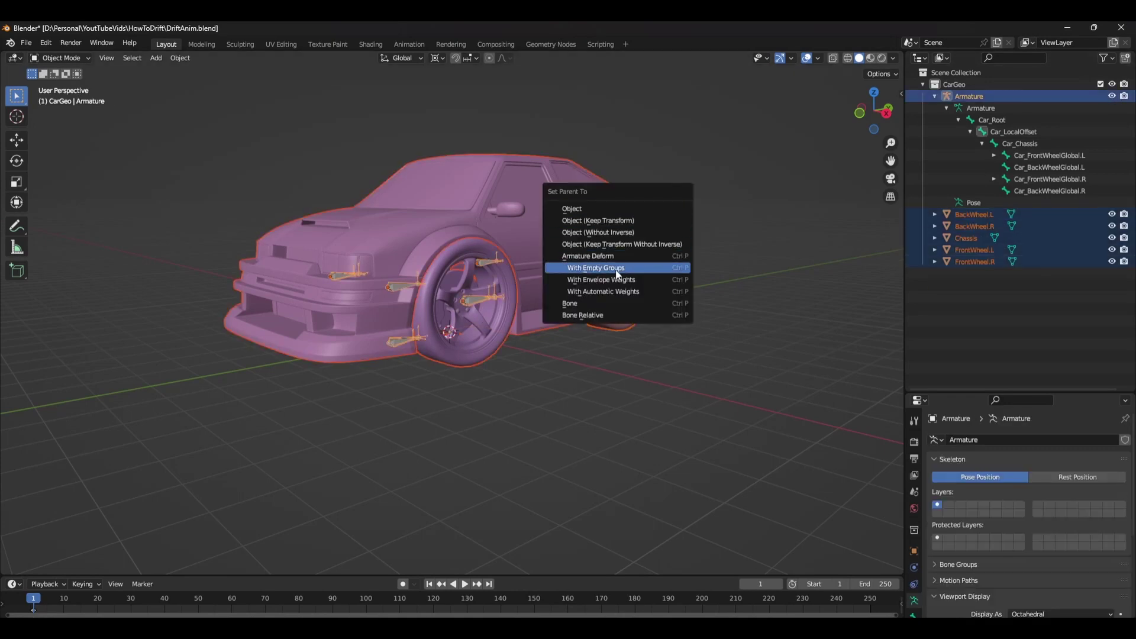
left_click(613, 268)
Assign all chassis vertices to the Car_Chassis vertex group
left_click(1031, 238)
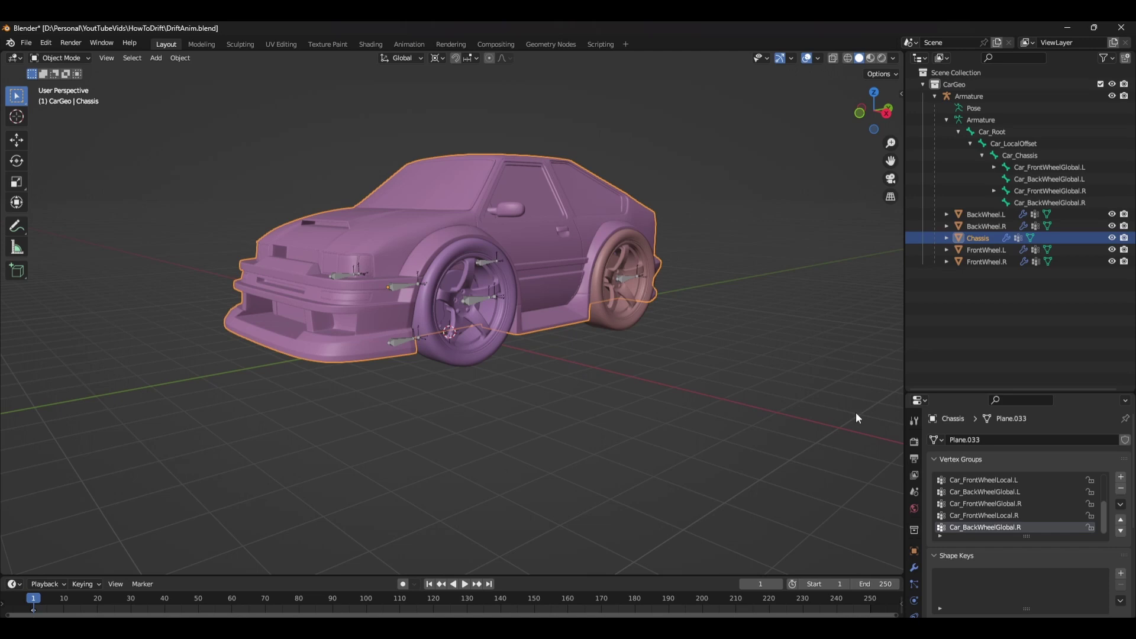
key("Tab")
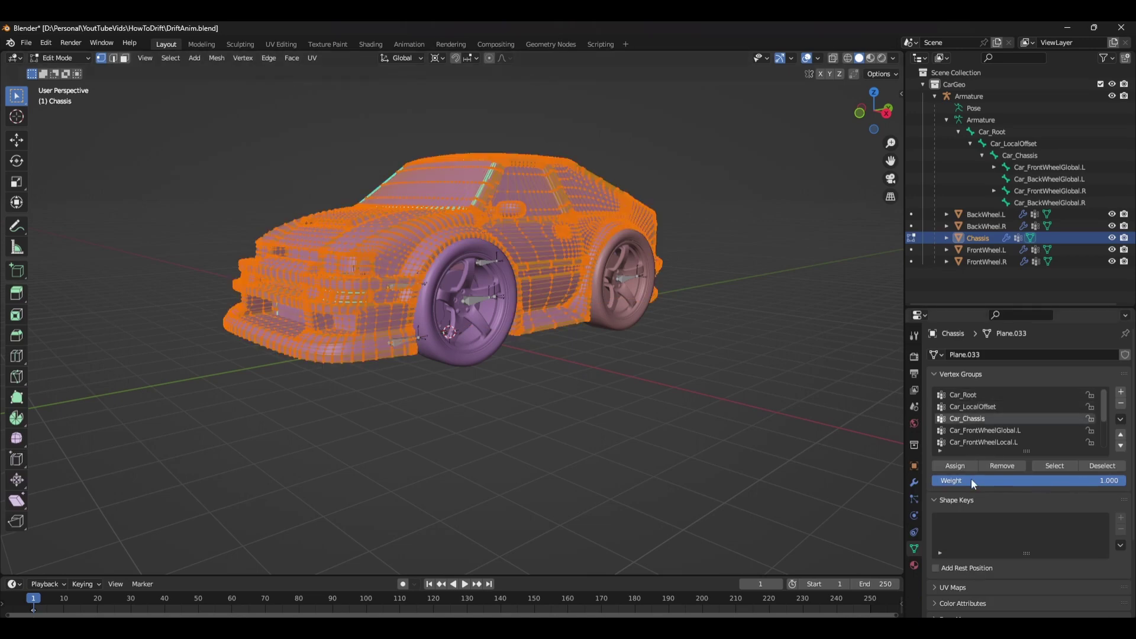
left_click(956, 466)
key("Tab")
Test the binding by moving the Car_Chassis bone in Pose Mode
left_click(404, 285)
key("ctrl+Tab")
left_click(404, 285)
key("g")
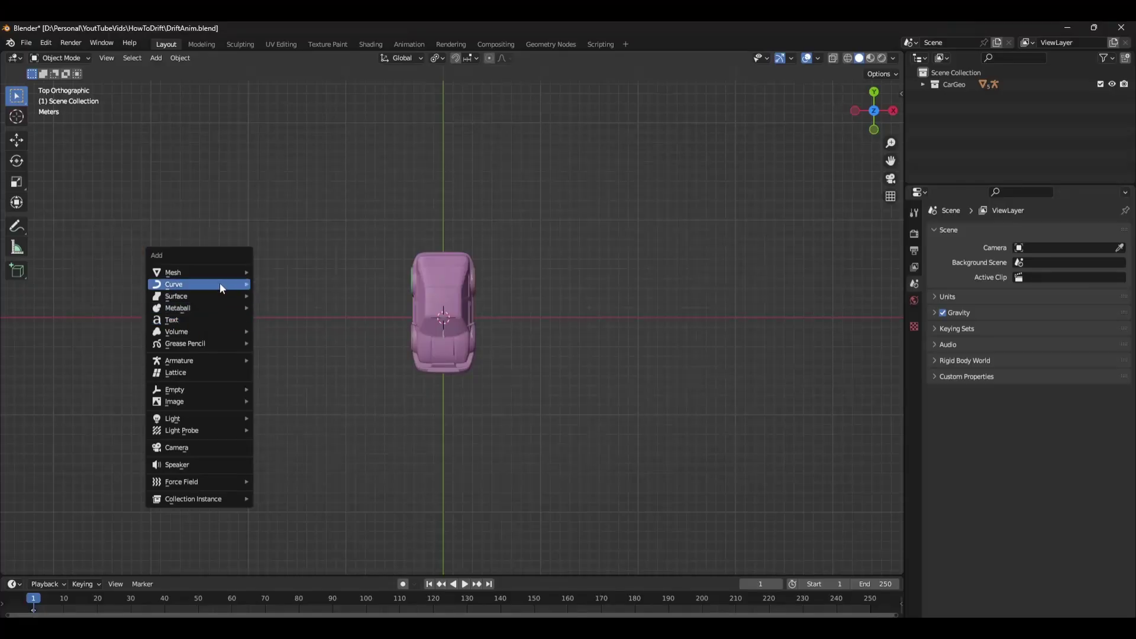
Add a Bezier curve and sketch a track path around the car, redrawing it twice
mouse_move(221, 287)
left_click(278, 285)
key("Tab")
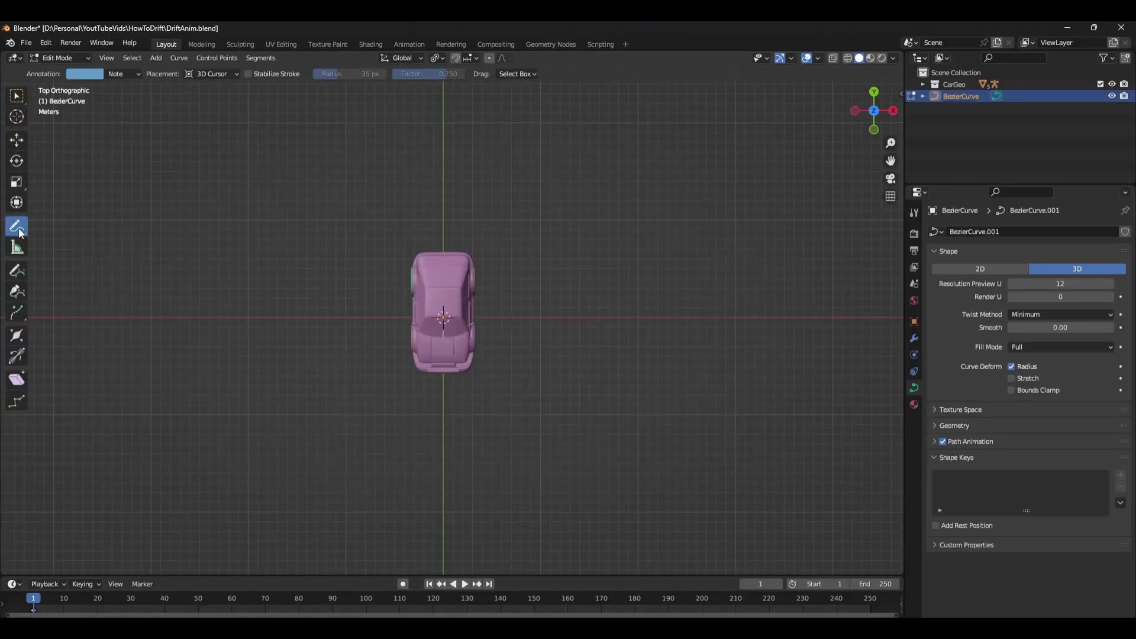
scroll(468, 289, "down", 3)
left_click_drag(246, 563, 490, 279)
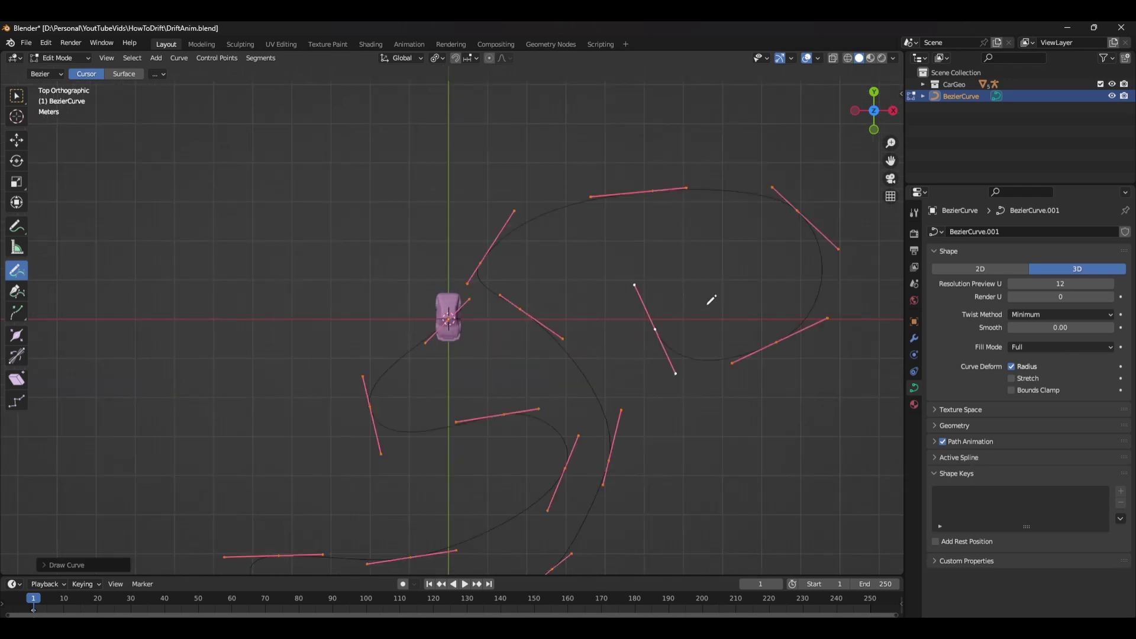
key("ctrl+z")
left_click_drag(508, 208, 421, 377)
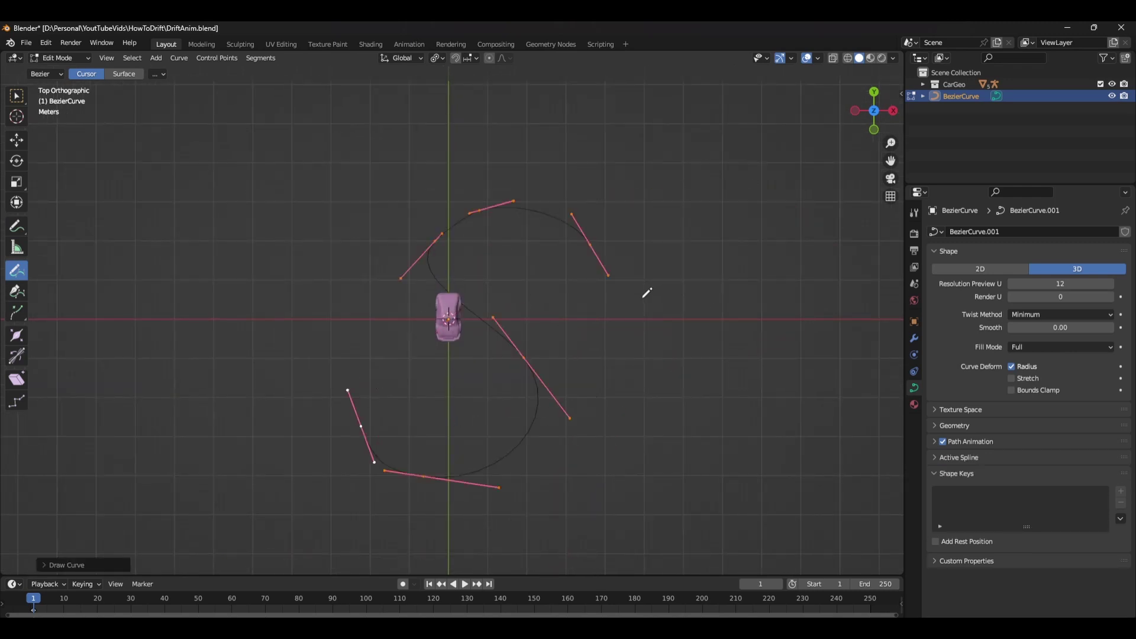
key("ctrl+z")
mouse_move(233, 193)
left_mouse_down()
mouse_move(473, 234)
mouse_move(487, 356)
left_mouse_up()
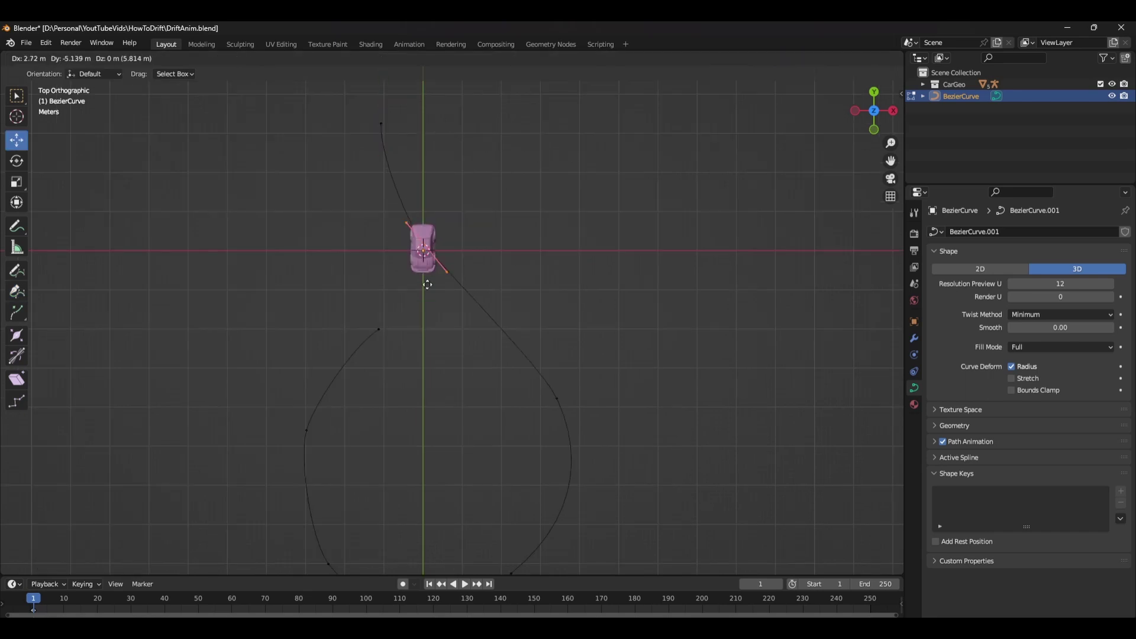
key("Tab")
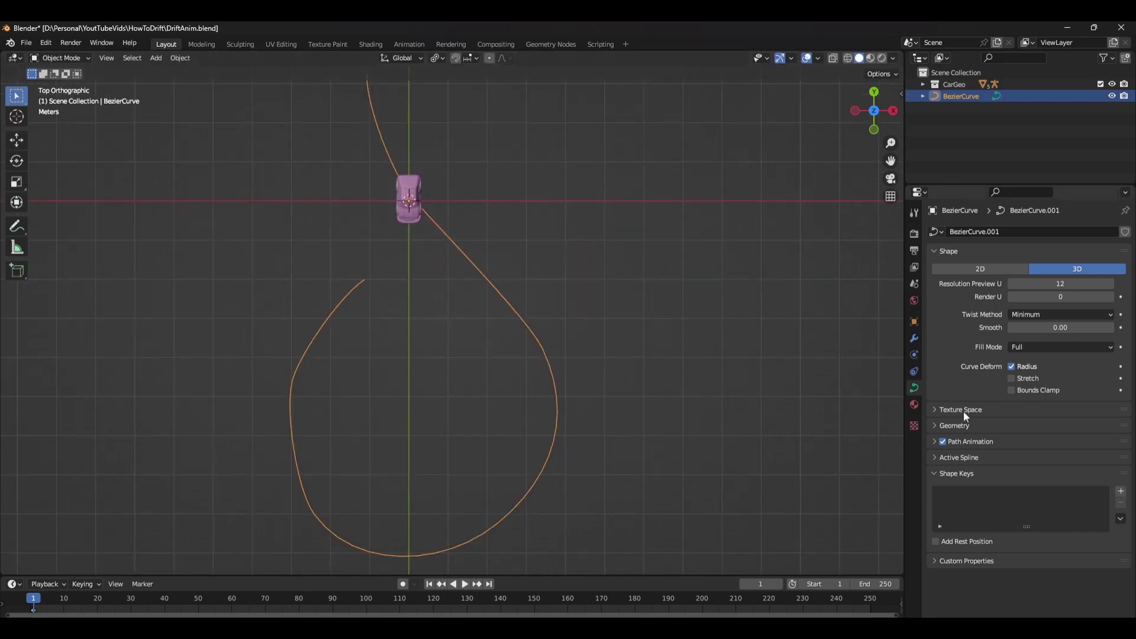
Extrude the curve 13.5 m wide into a flat road named Road
left_click(955, 426)
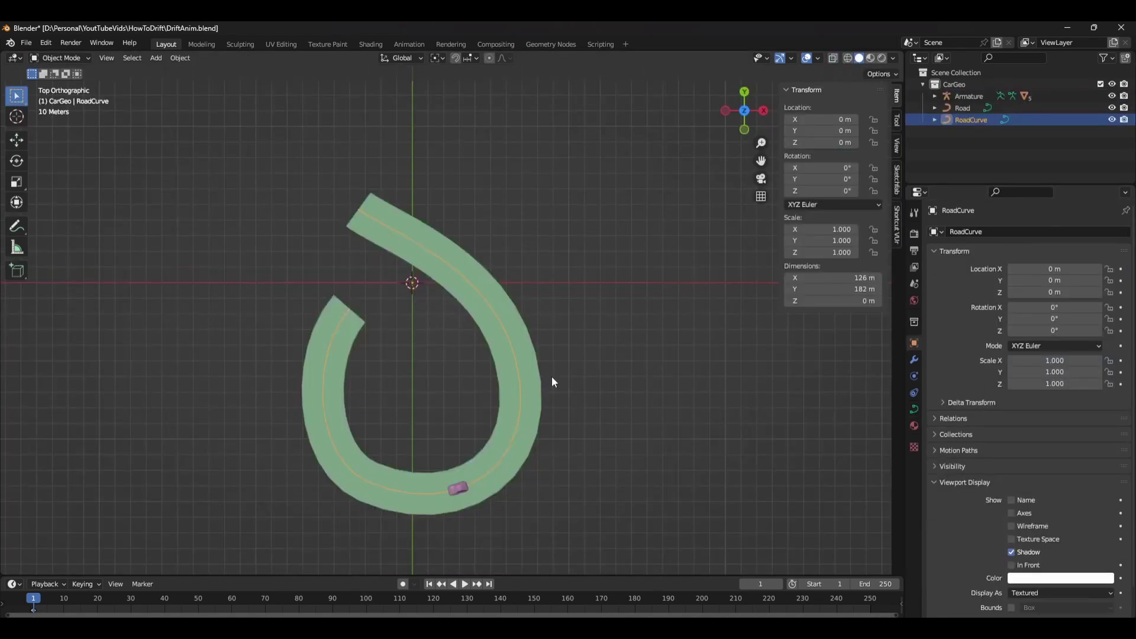
key("Tab")
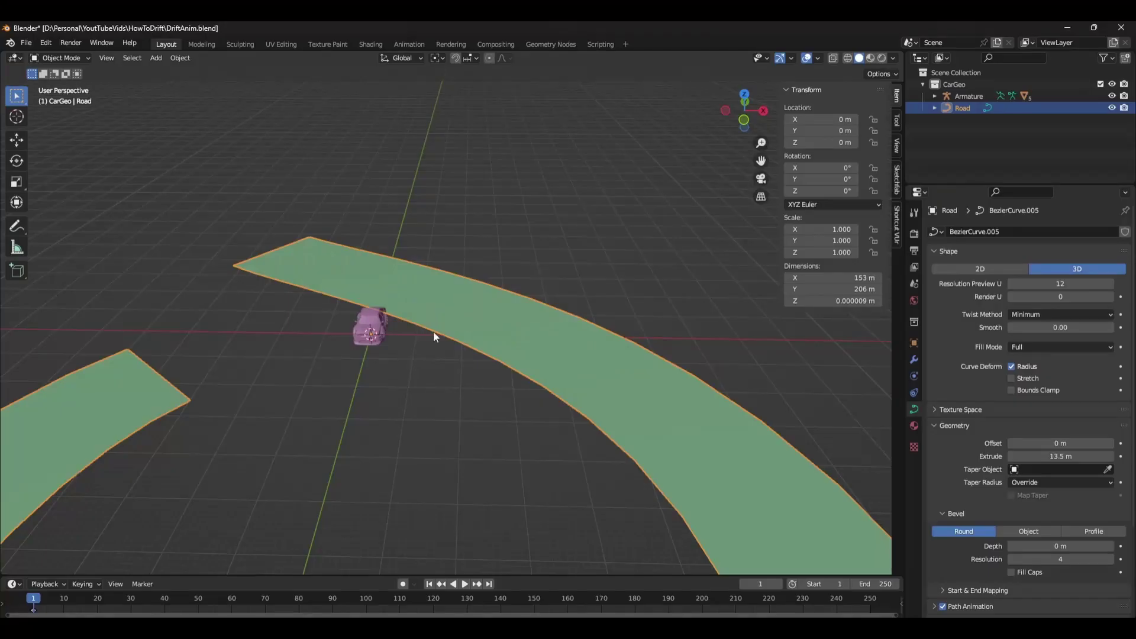
scroll(372, 341, "up", 5)
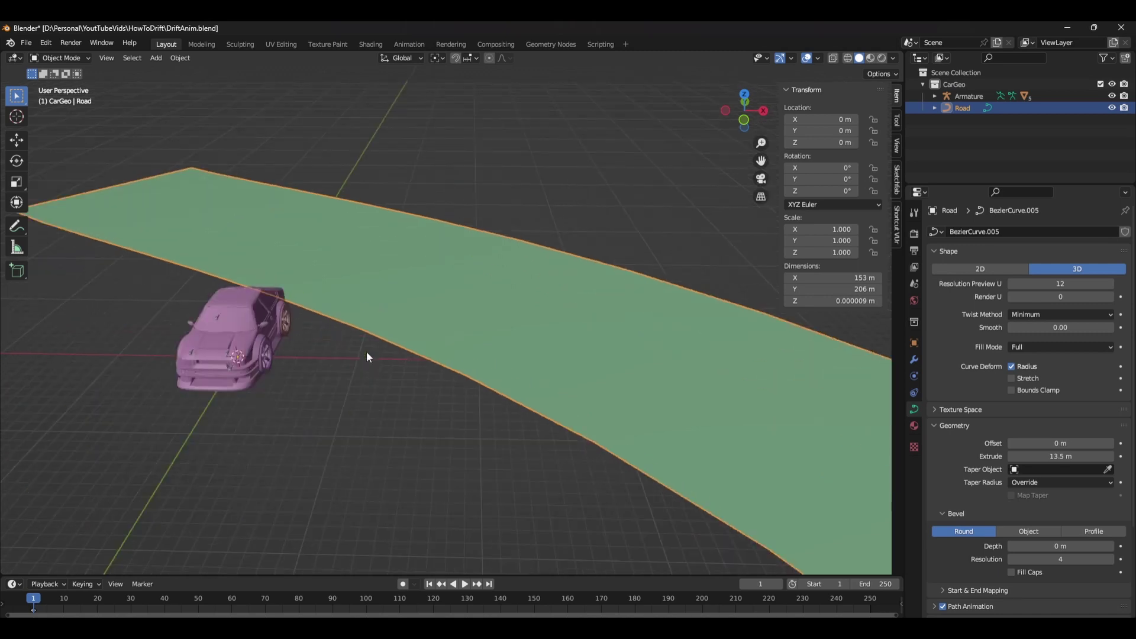
middle_click_drag(368, 355, 478, 449)
Put the car armature in Pose Mode and pick the Car_Root bone
left_click(482, 435)
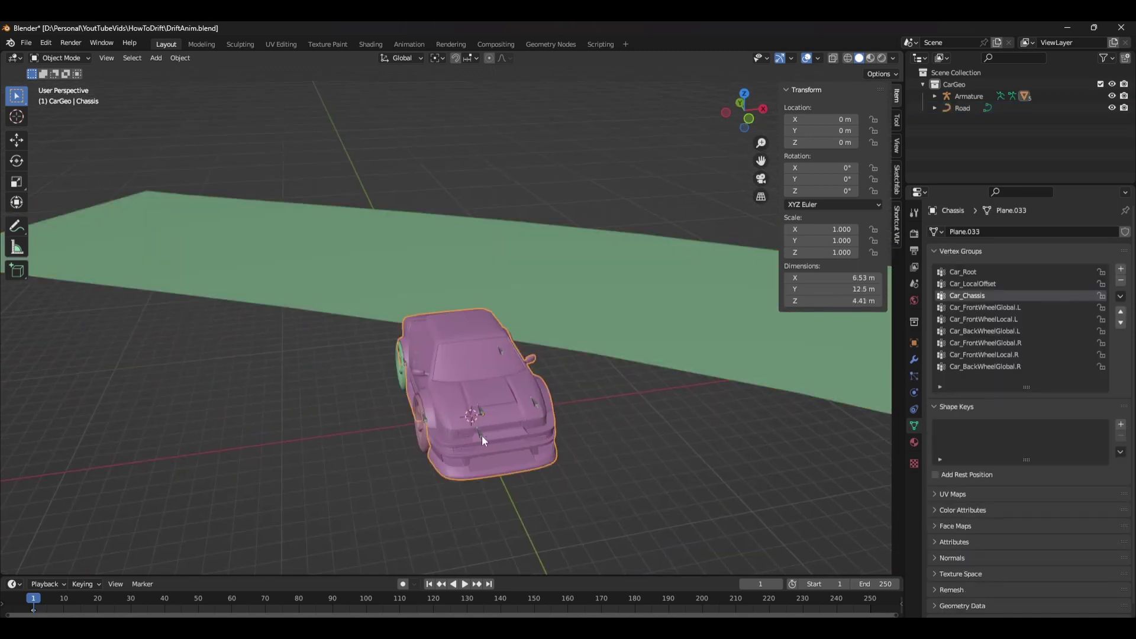
left_click(482, 435)
key("ctrl+Tab")
left_click(482, 436)
key("g")
left_click(529, 466)
Add a Follow Path bone constraint to Car_Root with Road as its target
left_click(915, 425)
left_click(1005, 233)
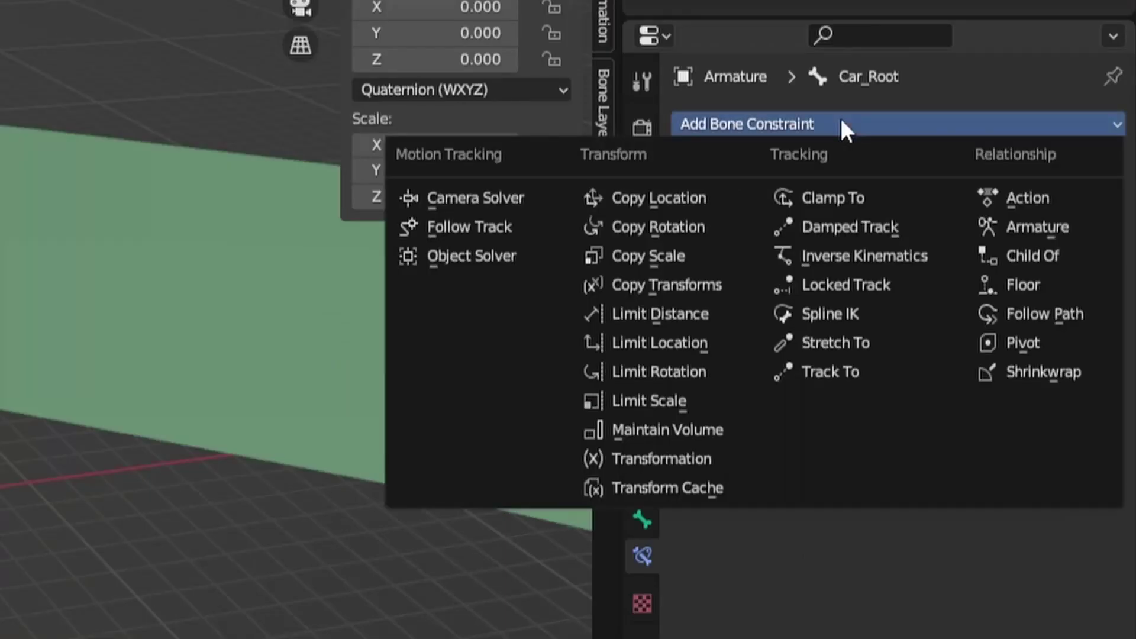
left_click(1081, 319)
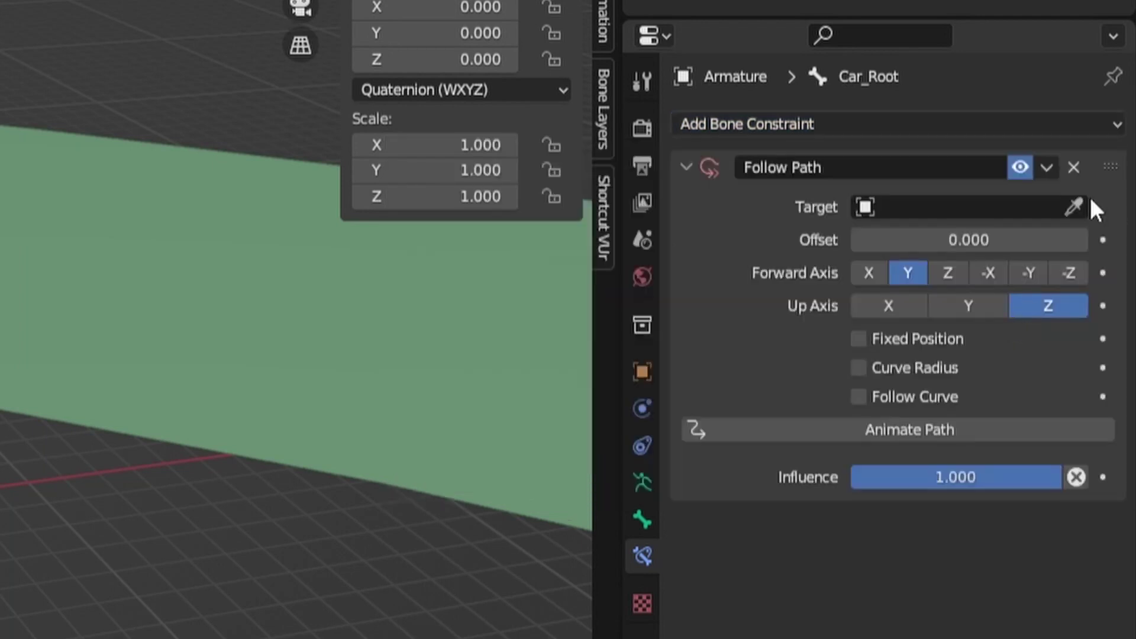
left_click(958, 206)
left_click(923, 232)
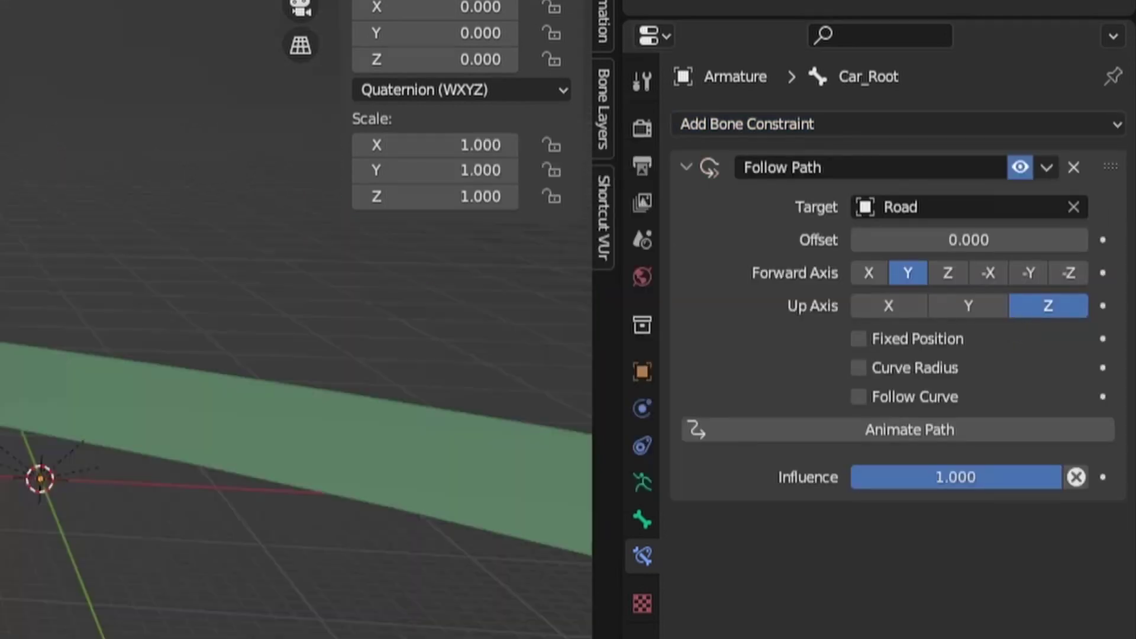
key("KP_7")
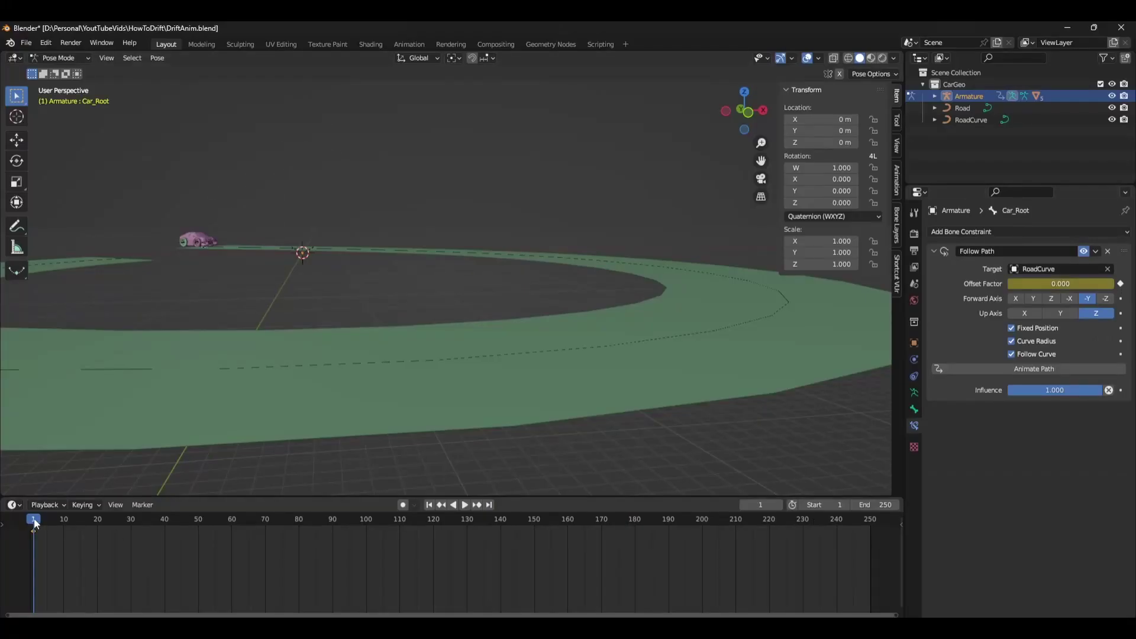
Scrub the car along RoadCurve, select both offset keys, and set the sideways drift rotation
key("space")
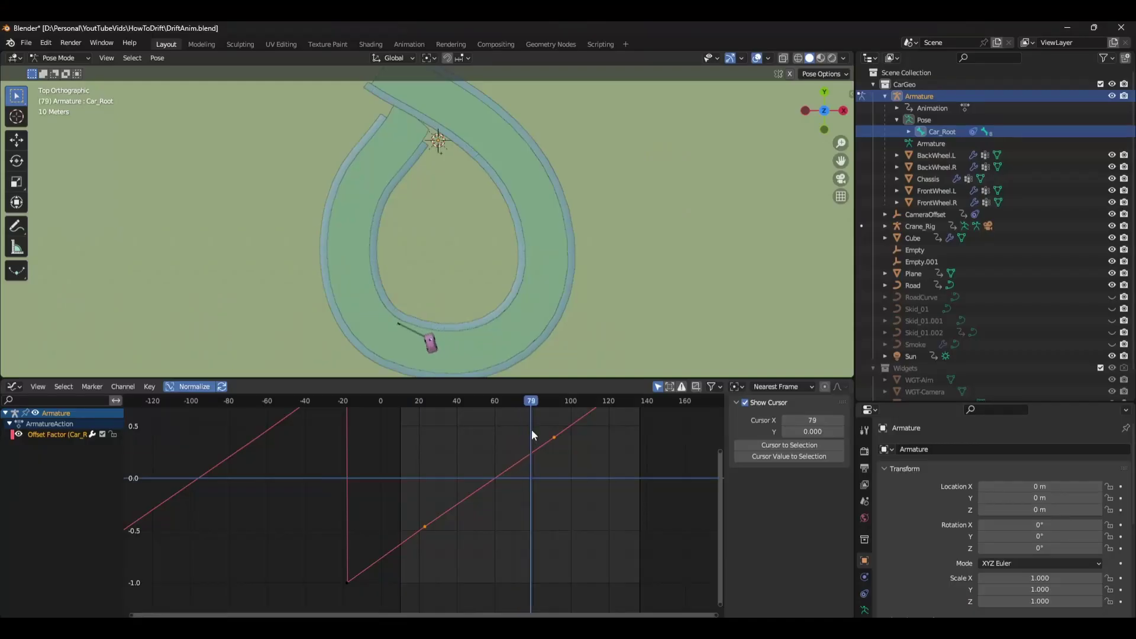
left_click_drag(539, 409, 600, 431)
left_click(506, 488)
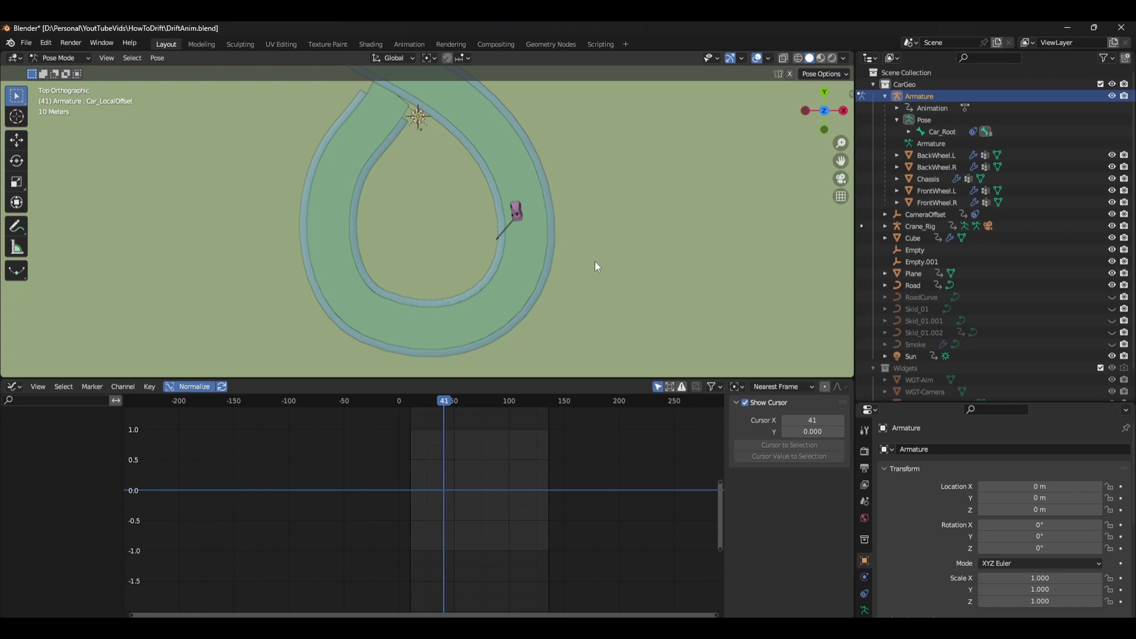
left_click(568, 331)
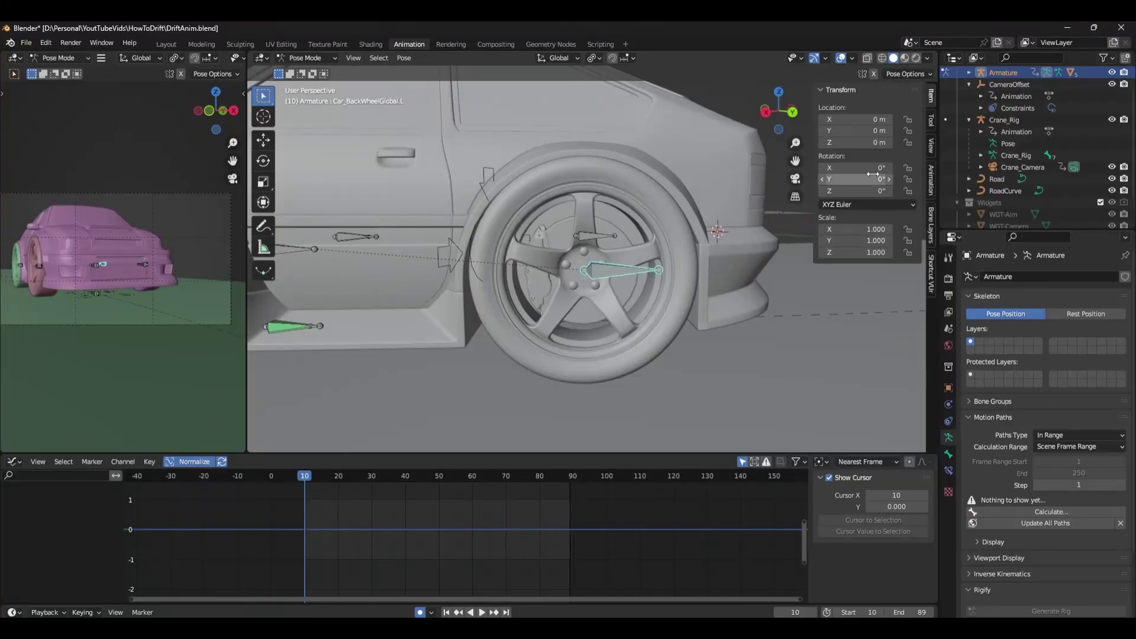
Key the back wheel's X rotation from 0° to 360° with linear interpolation
key("i")
key("Right")
key("Right")
key("Right")
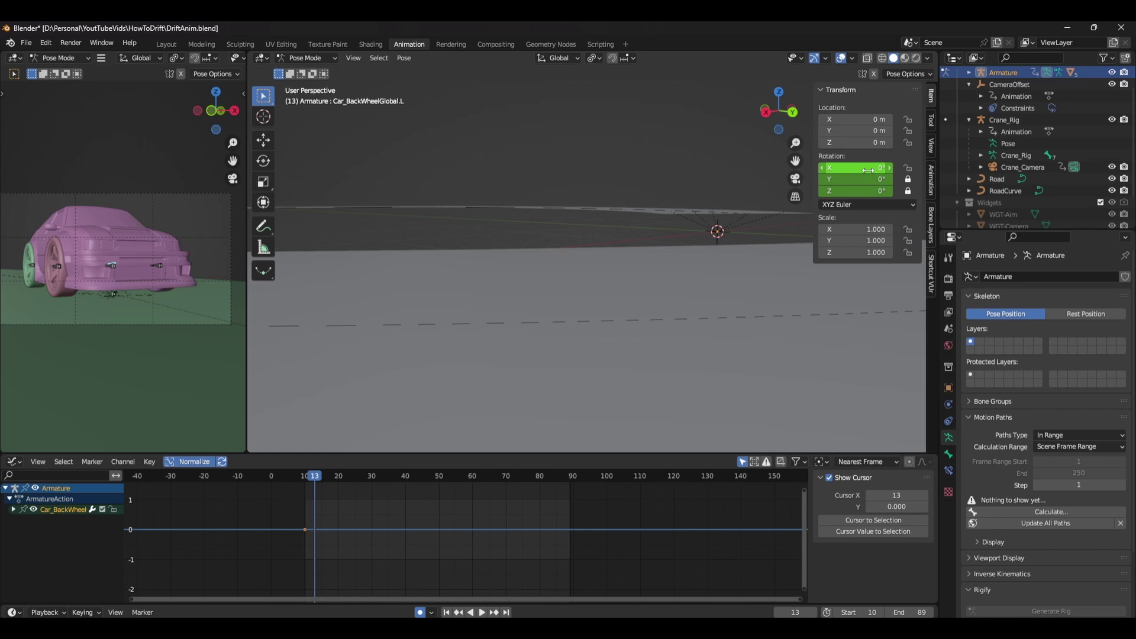
key("KP_Decimal")
key("t")
left_click(406, 562)
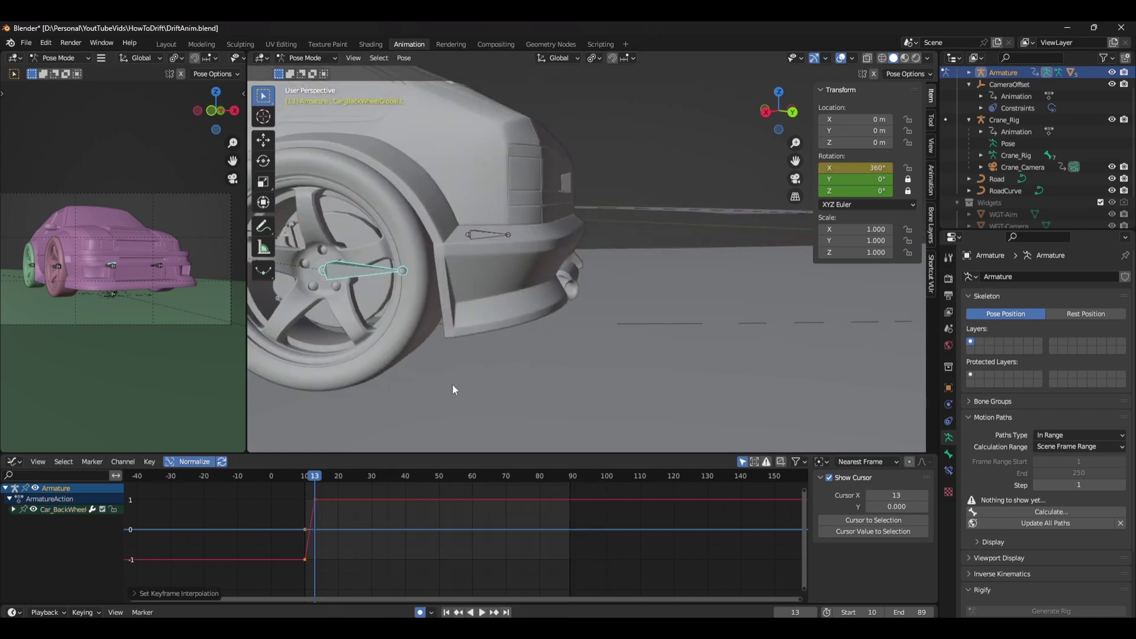
scroll(457, 389, "down", 2)
key("space")
key("Escape")
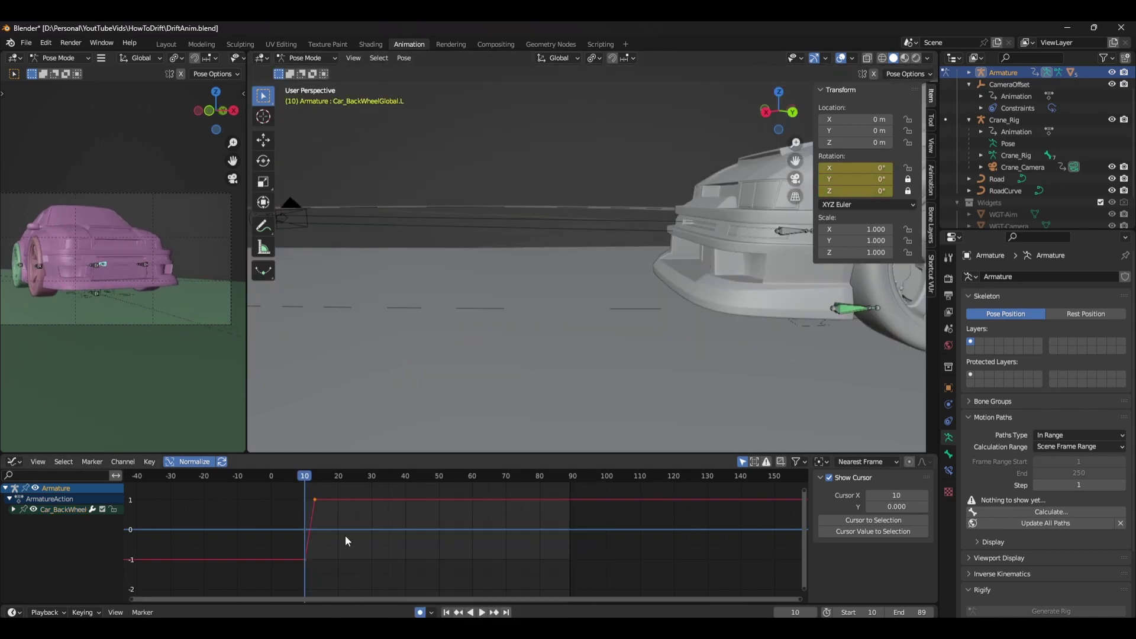
Add a Cycles modifier with no cycles before and Repeat with Offset after the keys
key("shift+ctrl+m")
left_click(324, 577)
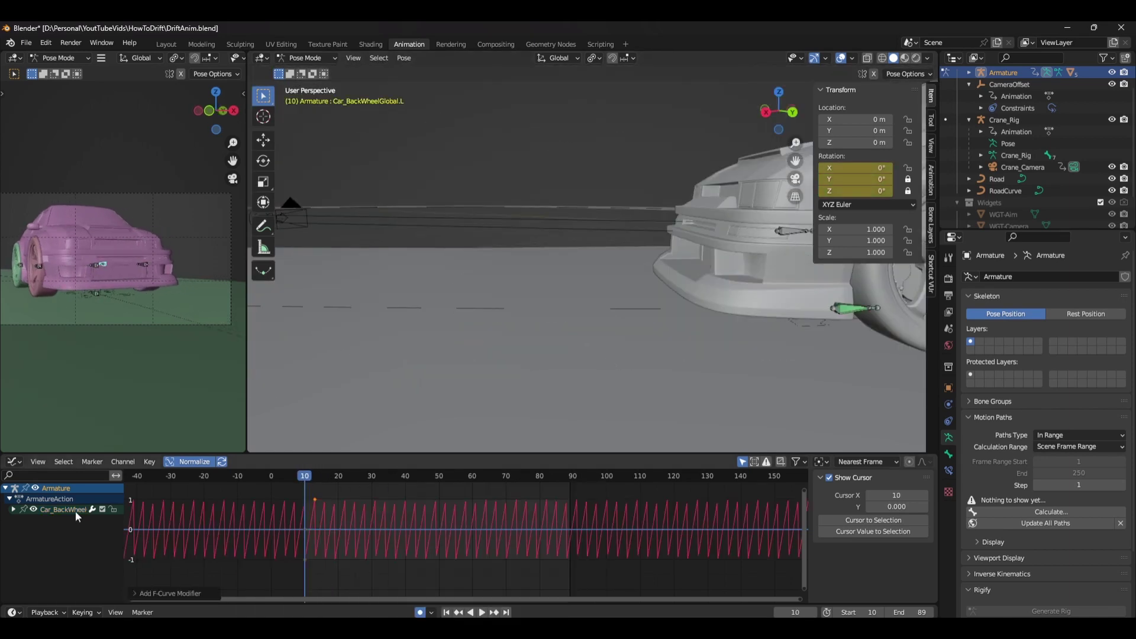
left_click(12, 513)
left_click(889, 517)
left_click(889, 517)
left_click(907, 534)
left_click(889, 544)
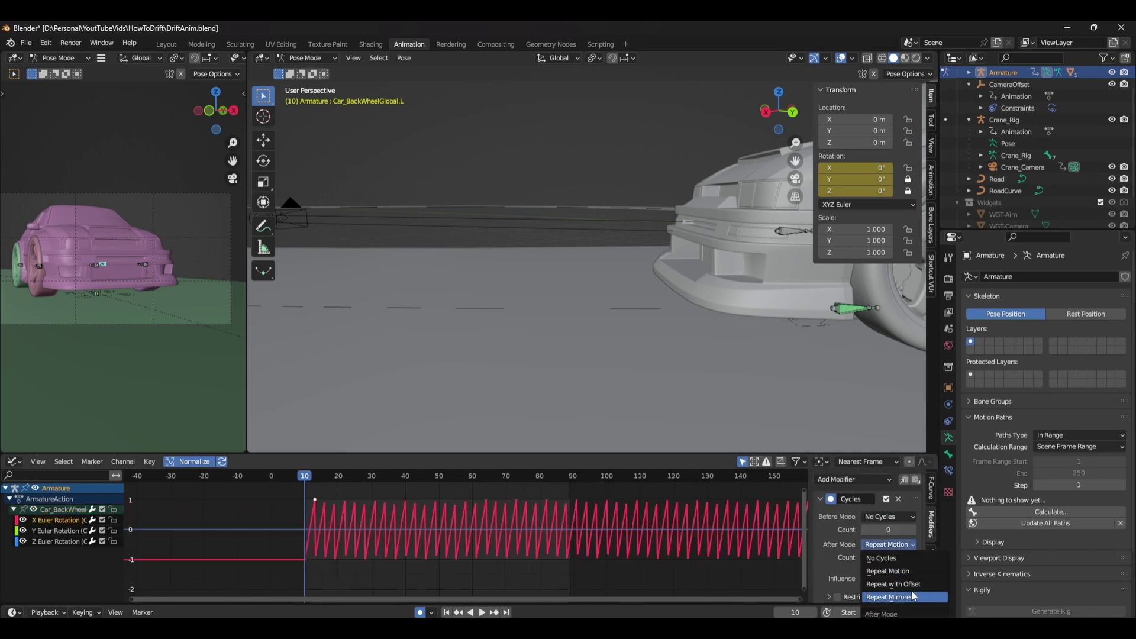
left_click(911, 590)
key("space")
Scale the wheel's rotation keys by -1 on Y to reverse the spin
key("space")
key("s")
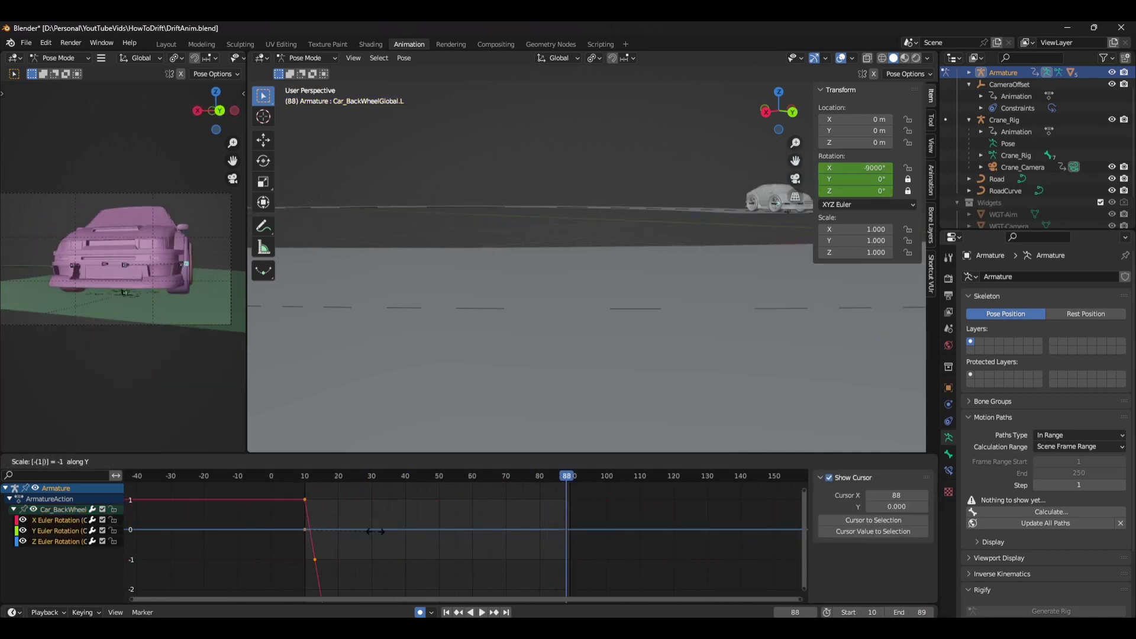
key("Return")
left_click(306, 477)
key("space")
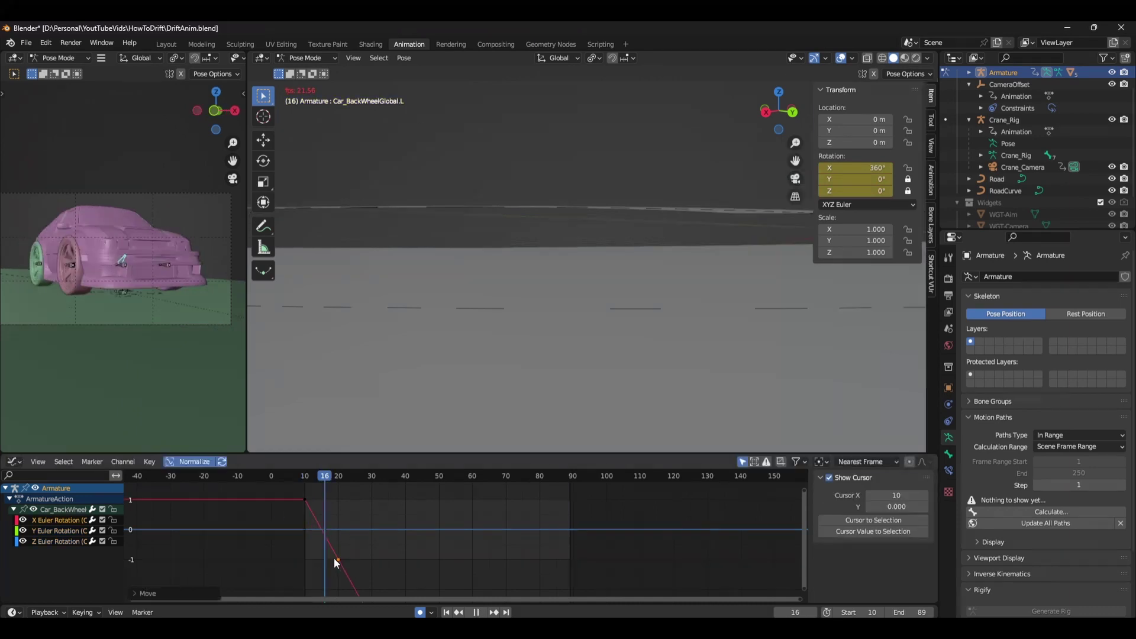
type("sy-1")
key("Return")
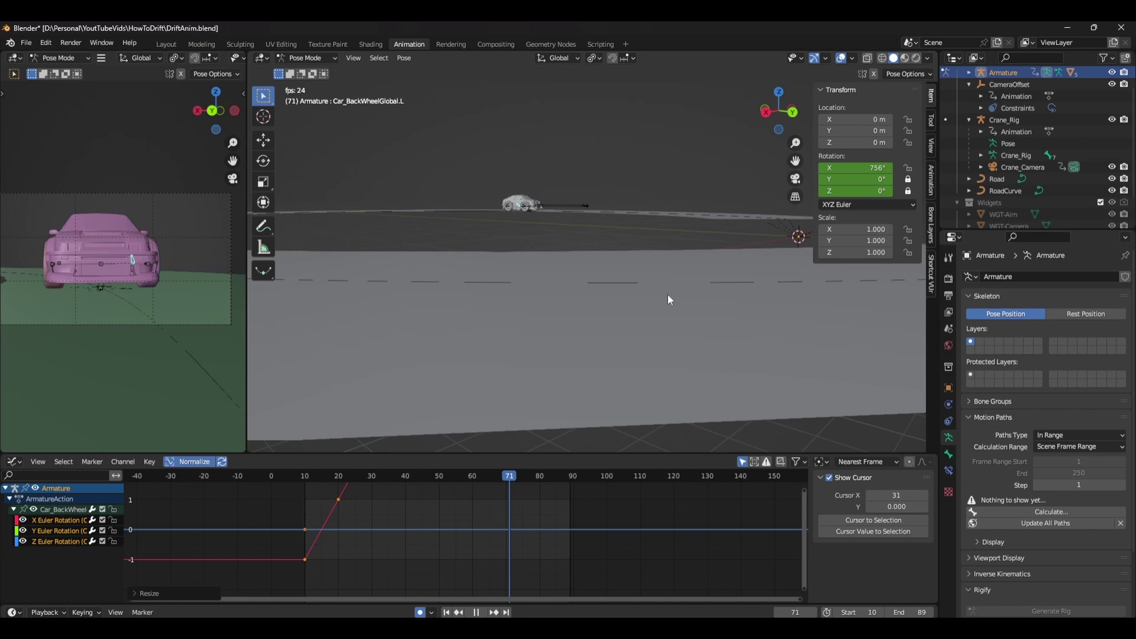
key("space")
In top view, key the front right wheel bone's rotation at frame 22
key("KP_7")
left_click(619, 214)
key("i")
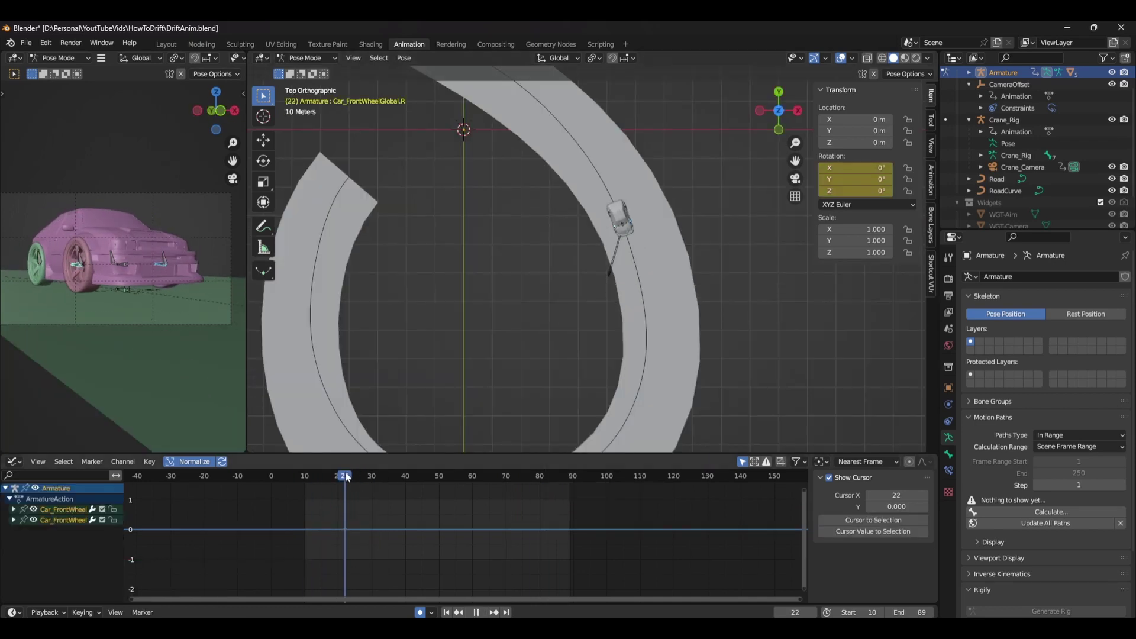
key("space")
Rotate the front wheel bone to key steering at frames 36, 48, 65 and 74
left_click(753, 335)
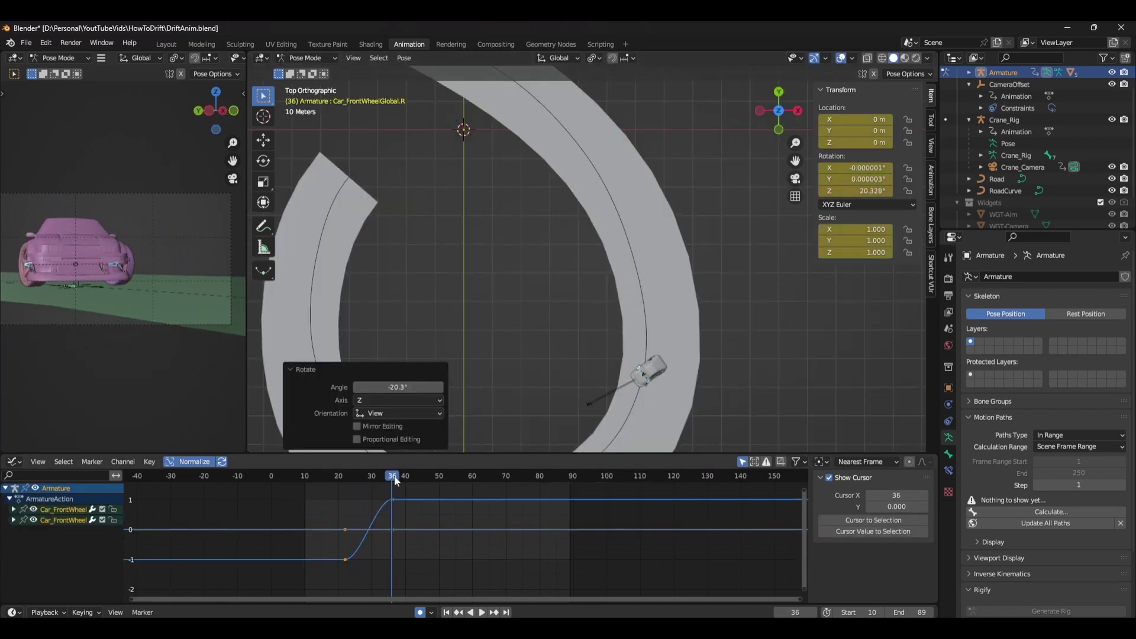
key("r")
left_click(712, 250)
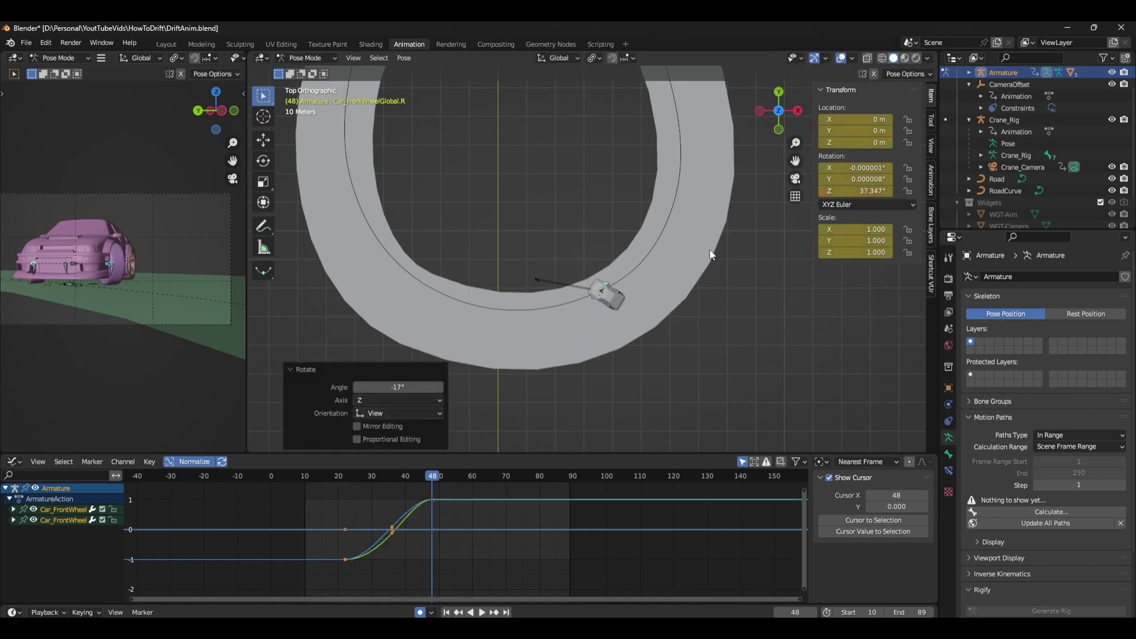
key("space")
key("space")
key("r")
left_click(629, 335)
key("space")
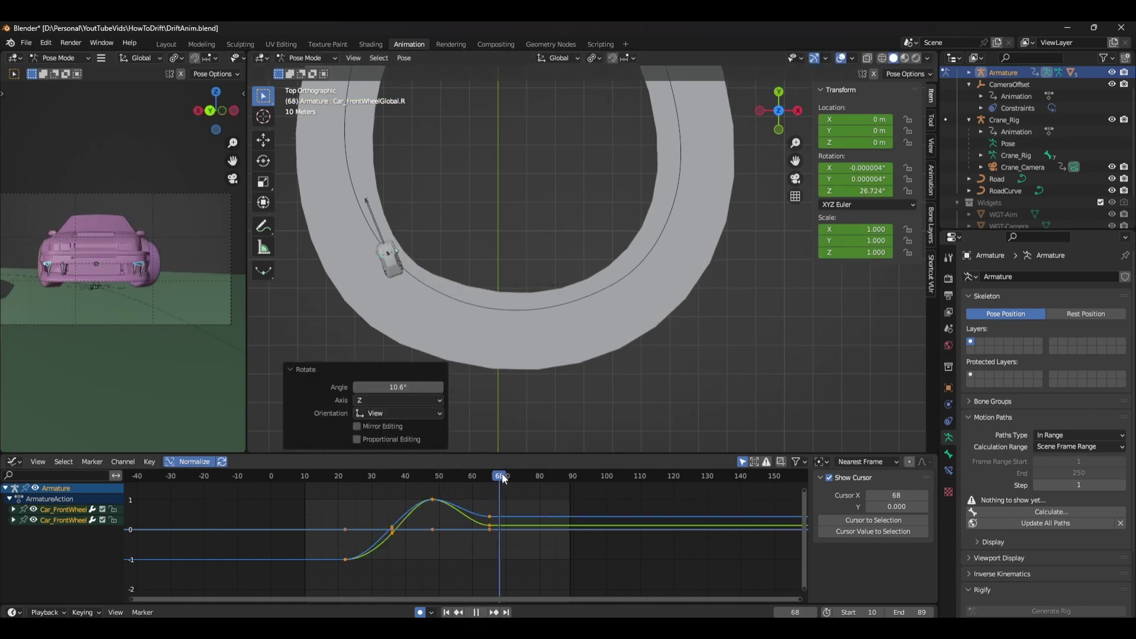
key("r")
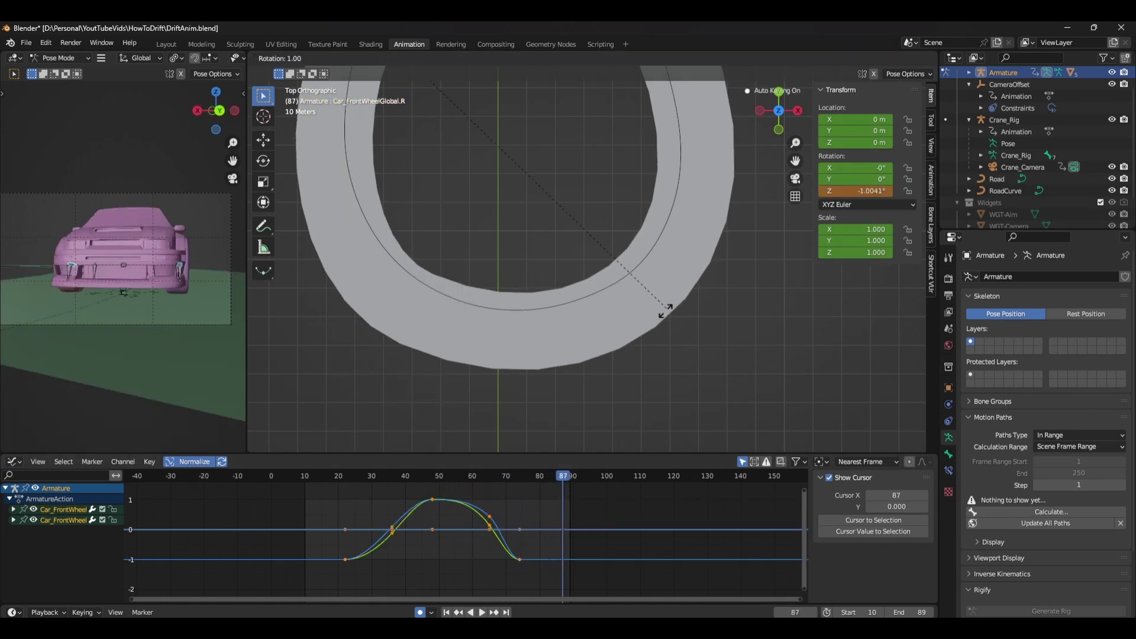
left_click(619, 416)
key("space")
left_click(499, 477)
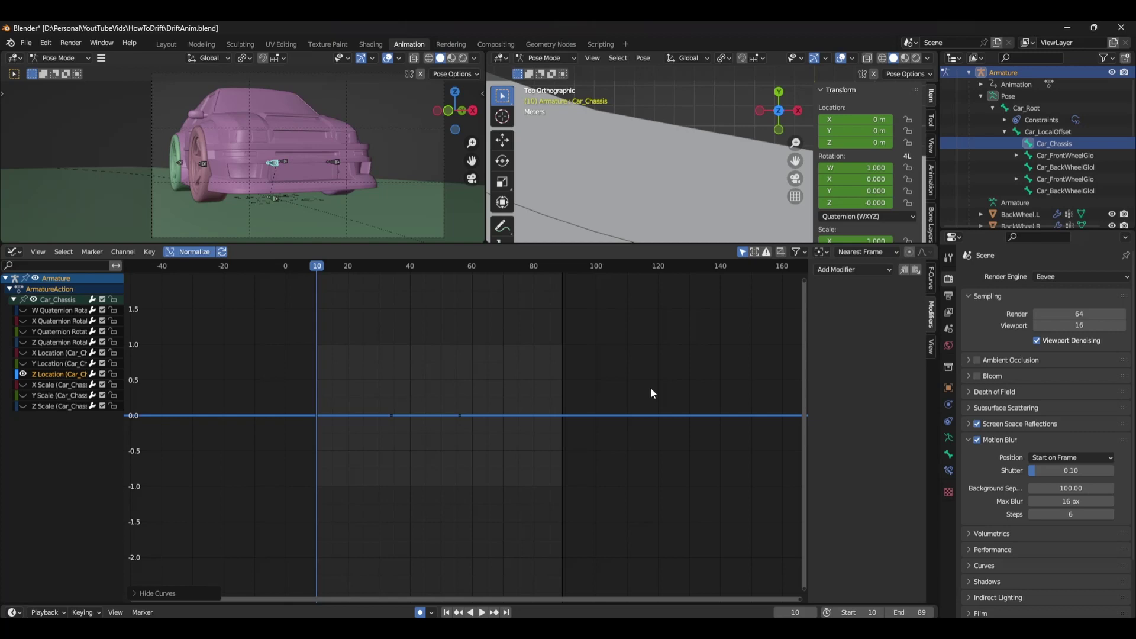
Add Noise to the chassis Z Location curve with Strength 0.1 and Scale 2
left_click(854, 269)
left_click(867, 333)
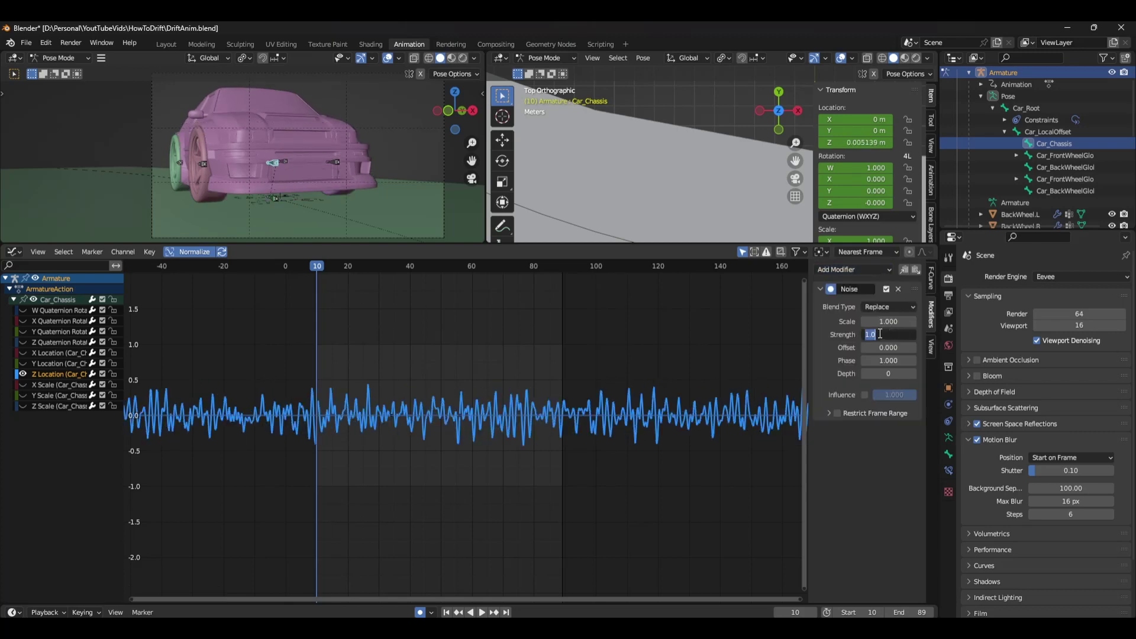
type("0.1")
key("Return")
key("space")
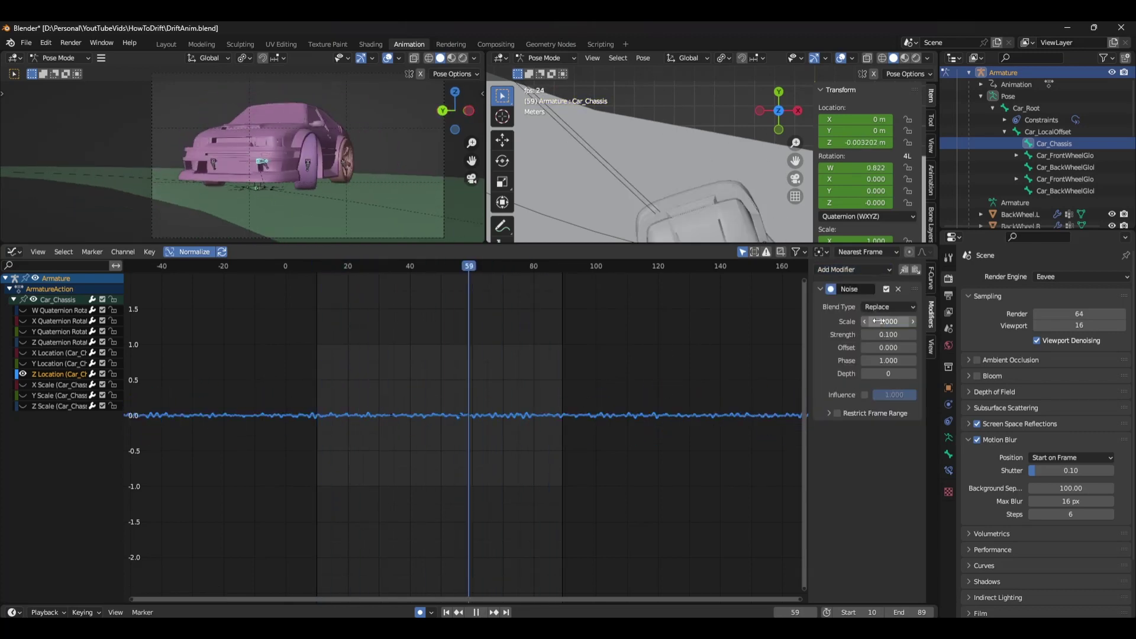
left_click_drag(880, 322, 911, 321)
key("space")
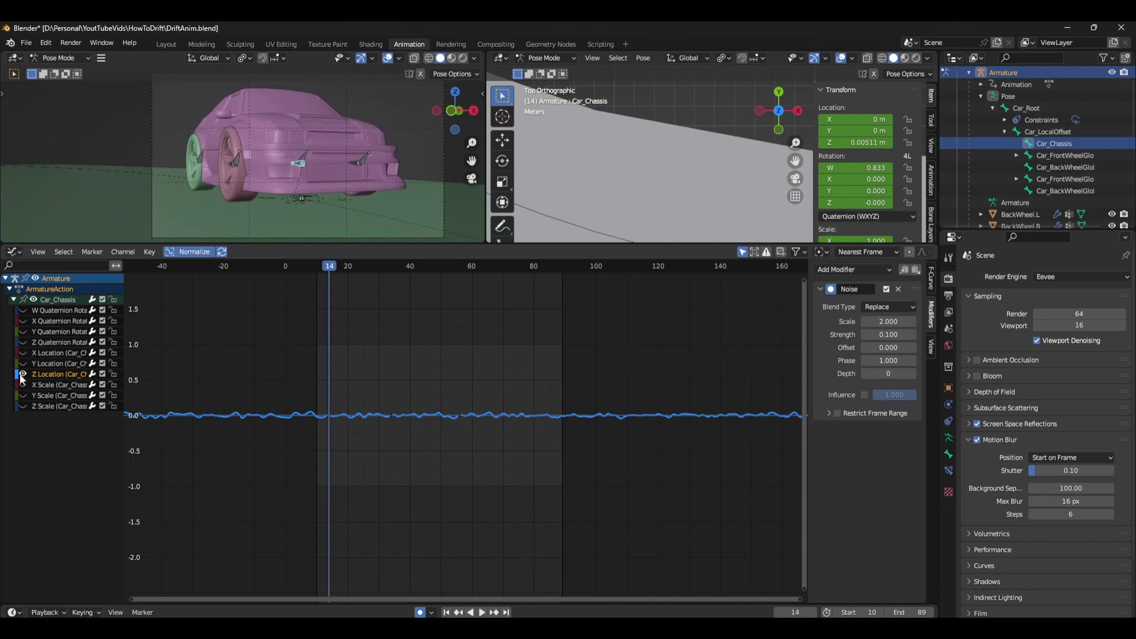
Add Noise to the chassis Y rotation and set the camera's noise Scale to 4.9
left_click(59, 332)
left_click(854, 269)
left_click(867, 333)
left_click_drag(880, 321, 905, 322)
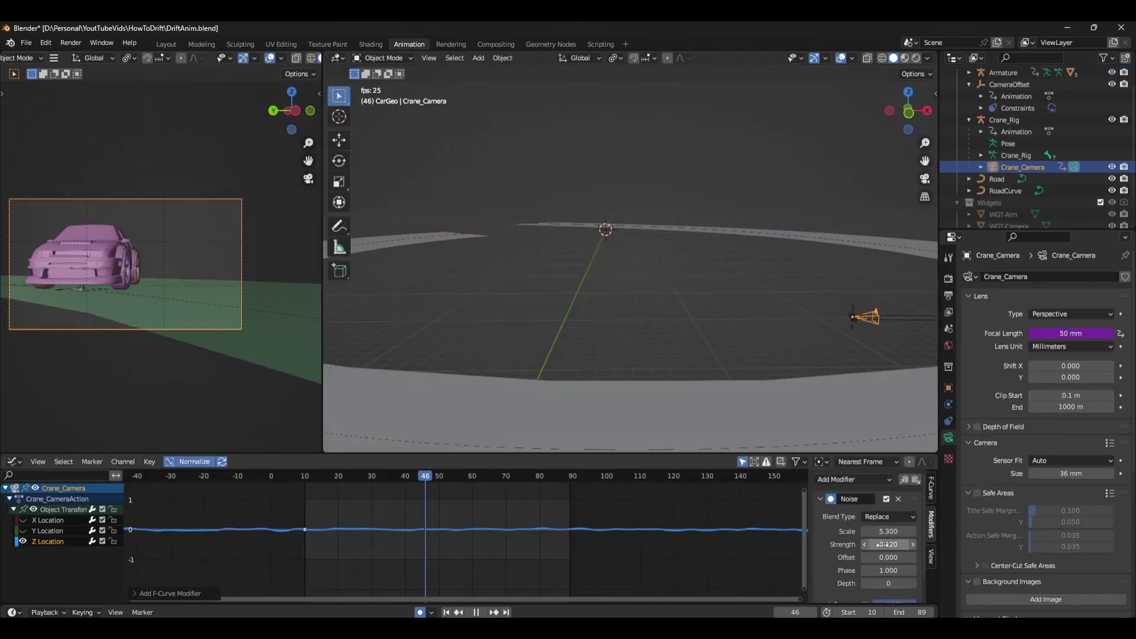
left_click_drag(888, 531, 880, 531)
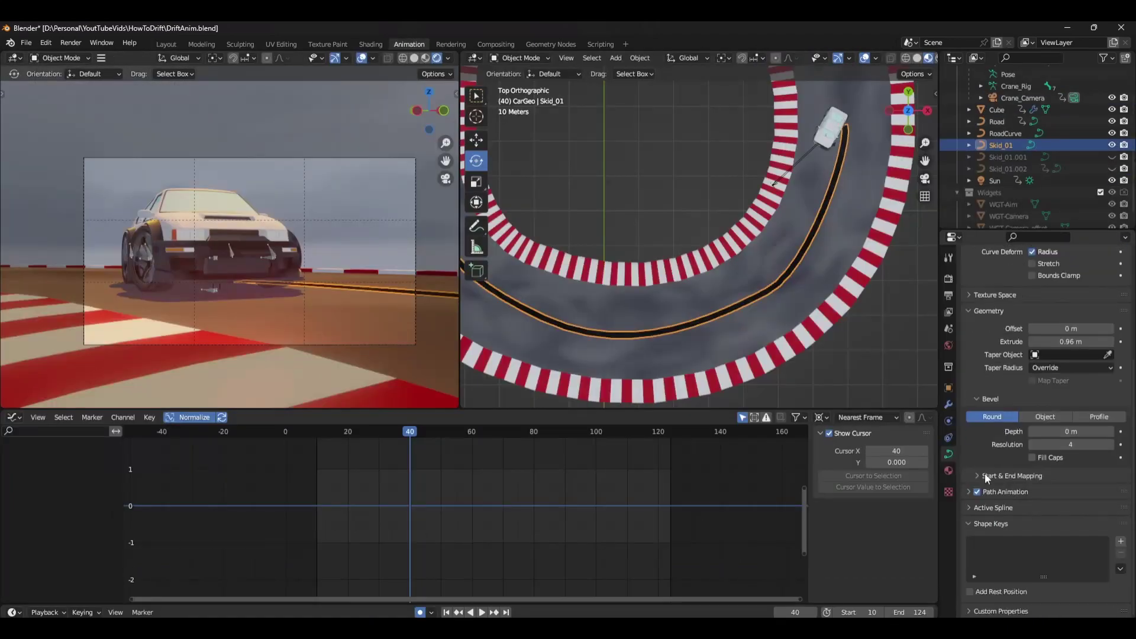
Key the skid mark's Factor Start at frame 40 and play it back
scroll(985, 474, "down", 3)
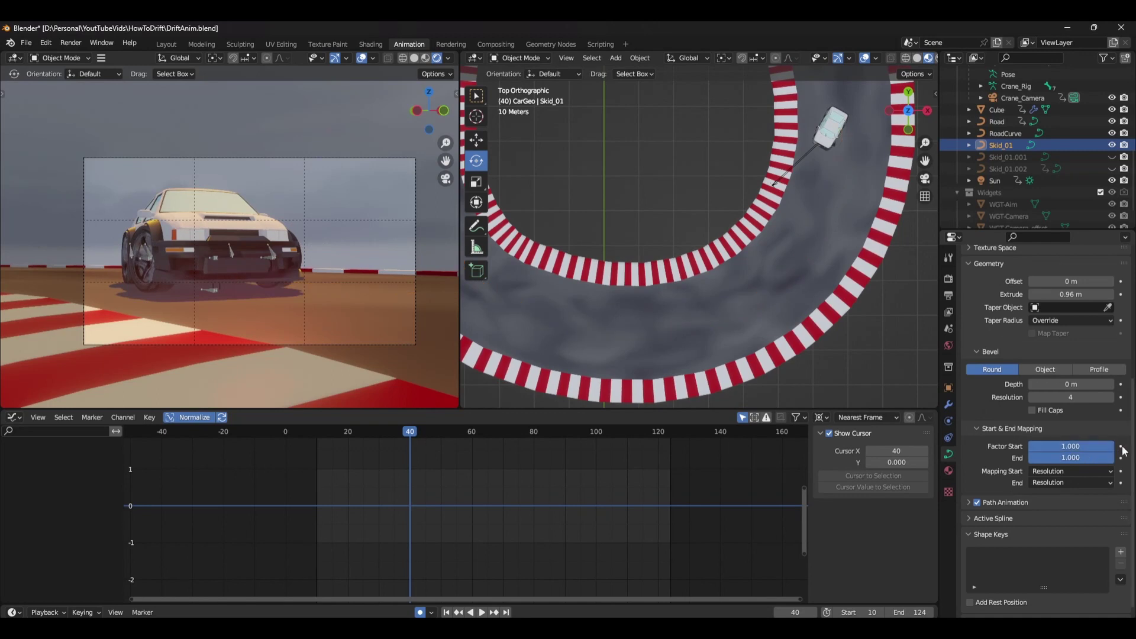
left_click(1121, 446)
key("space")
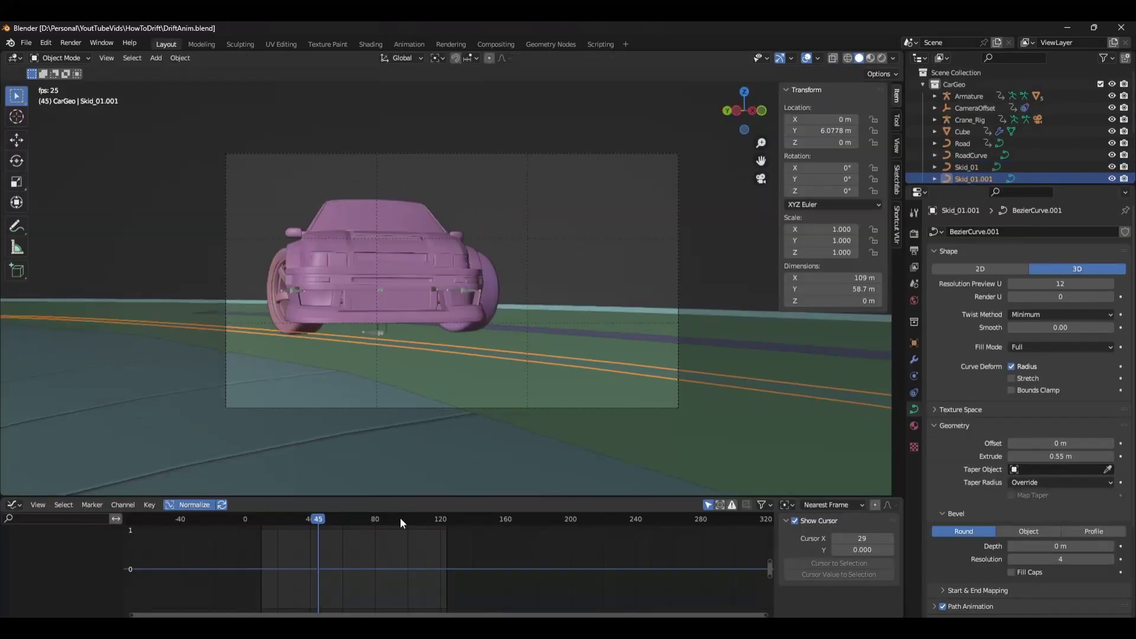
Move the new skid curve along the bend in top view and adjust its control points
key("KP_7")
key("g")
left_click(535, 430)
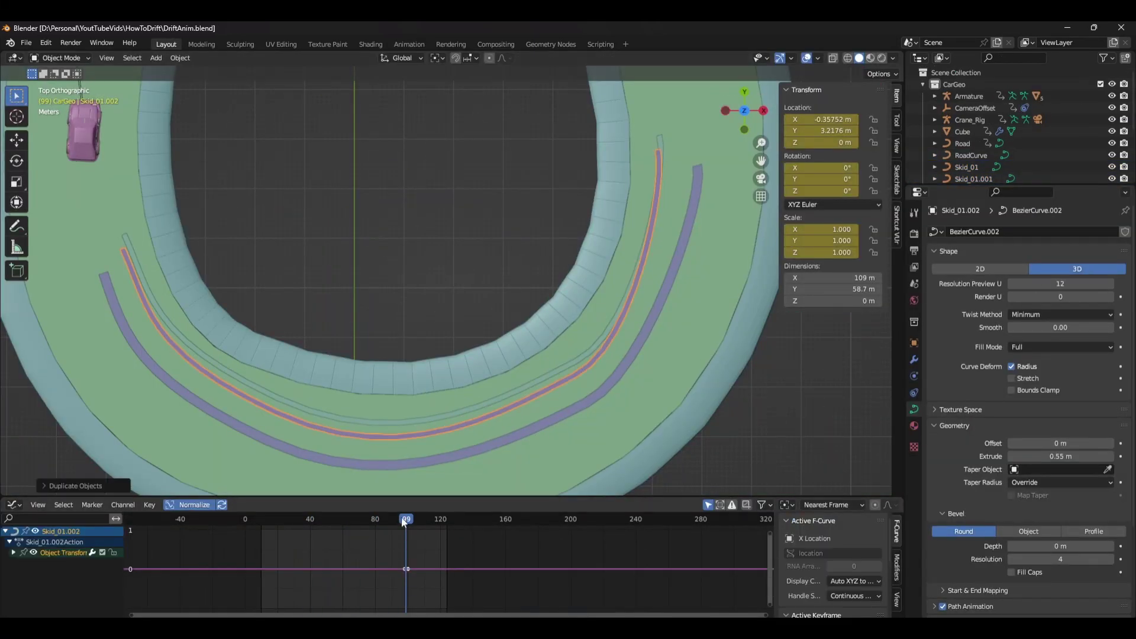
left_click(313, 531)
key("Tab")
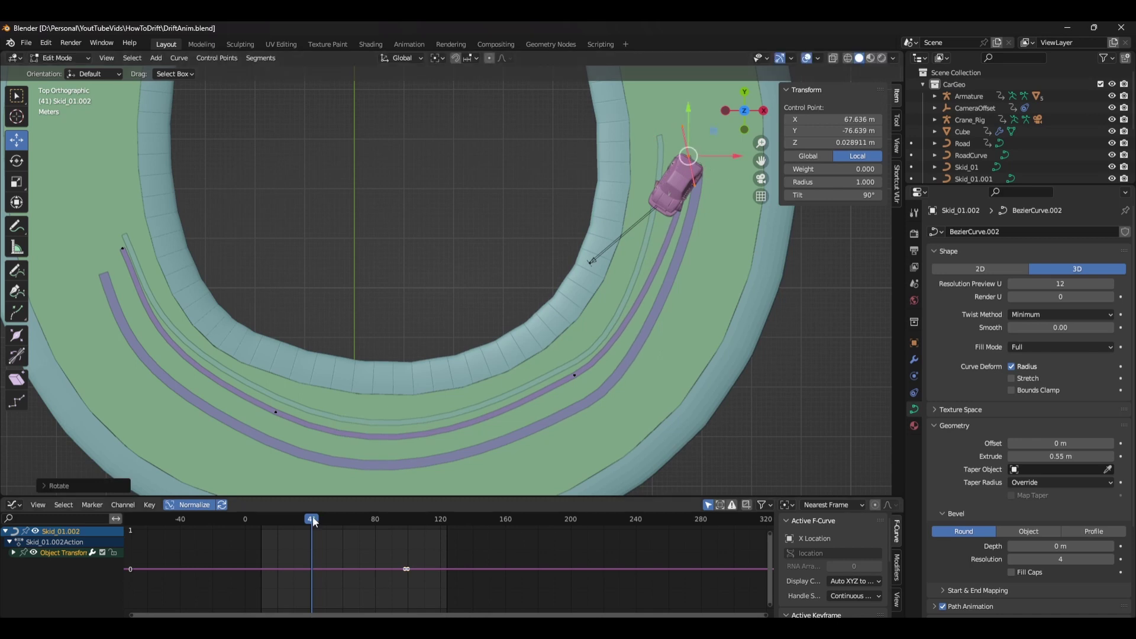
left_click_drag(313, 520, 333, 520)
left_click_drag(494, 365, 563, 404)
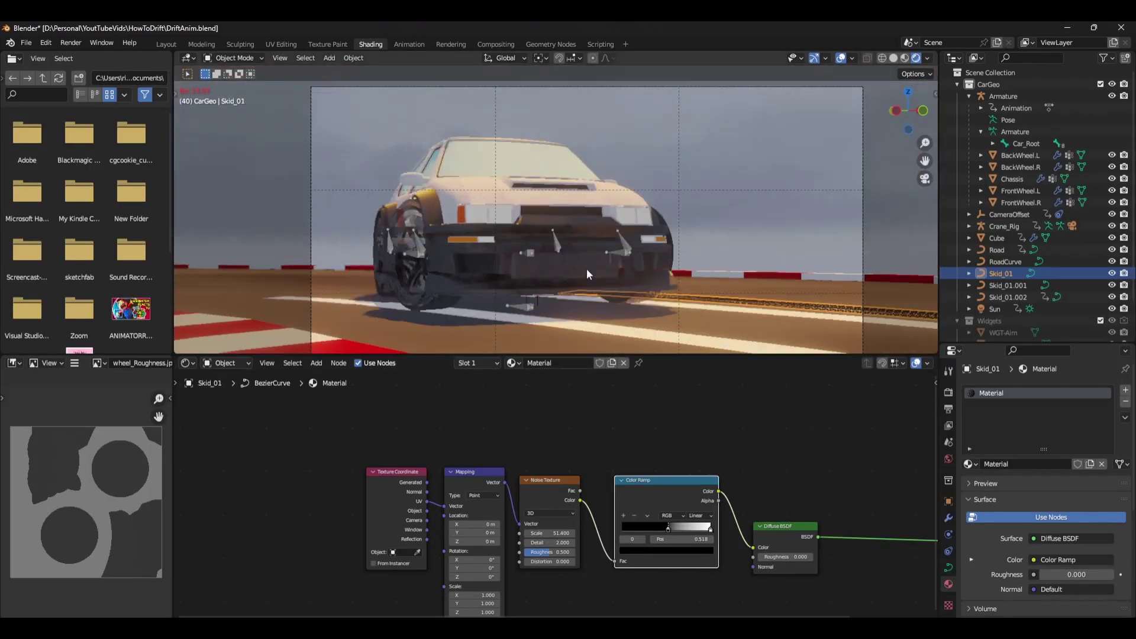
Move the skid material's Color Ramp white stop to position 0.745
left_click_drag(669, 527, 691, 530)
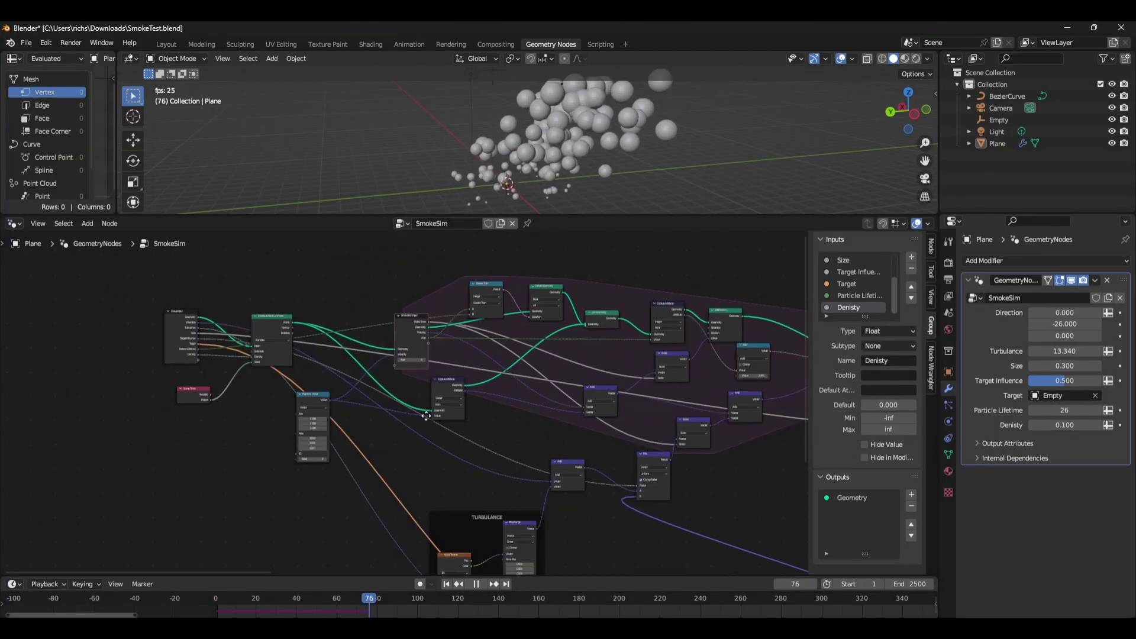
scroll(227, 387, "up", 2)
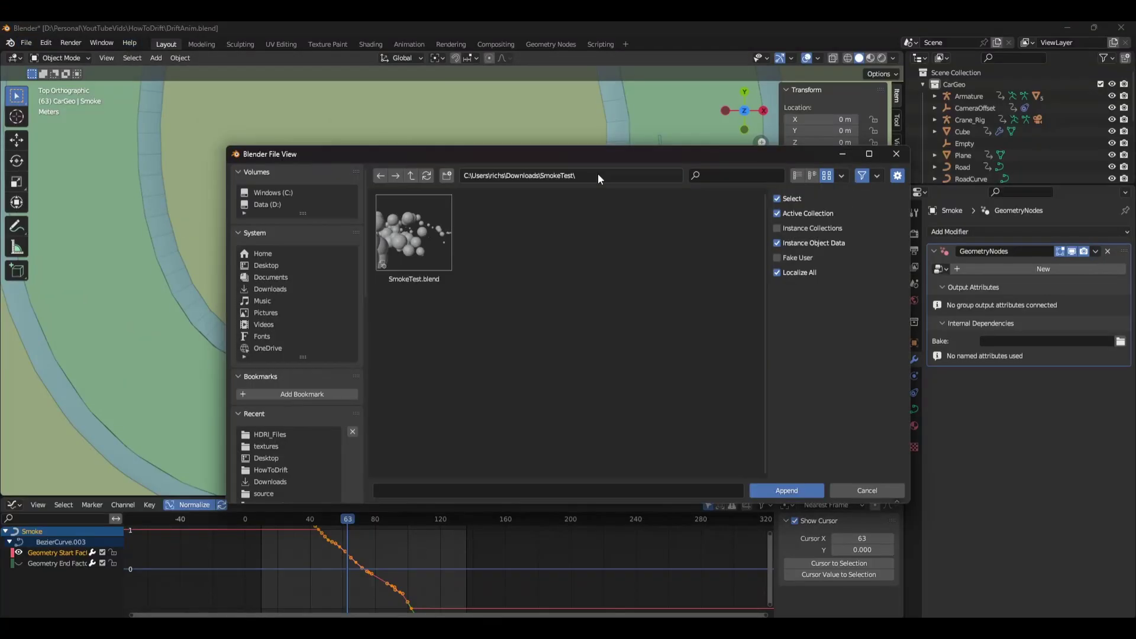
Append the SmokeSim node tree from SmokeTest.blend's NodeTree folder
double_click(397, 260)
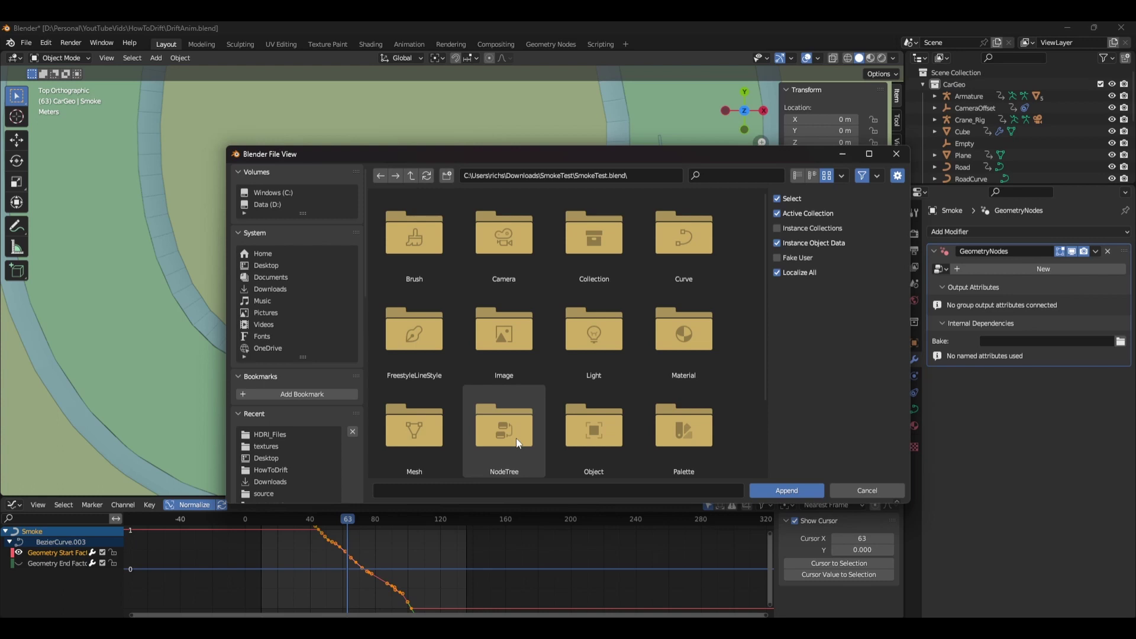
scroll(503, 414, "down", 1)
left_click(496, 368)
left_click(801, 491)
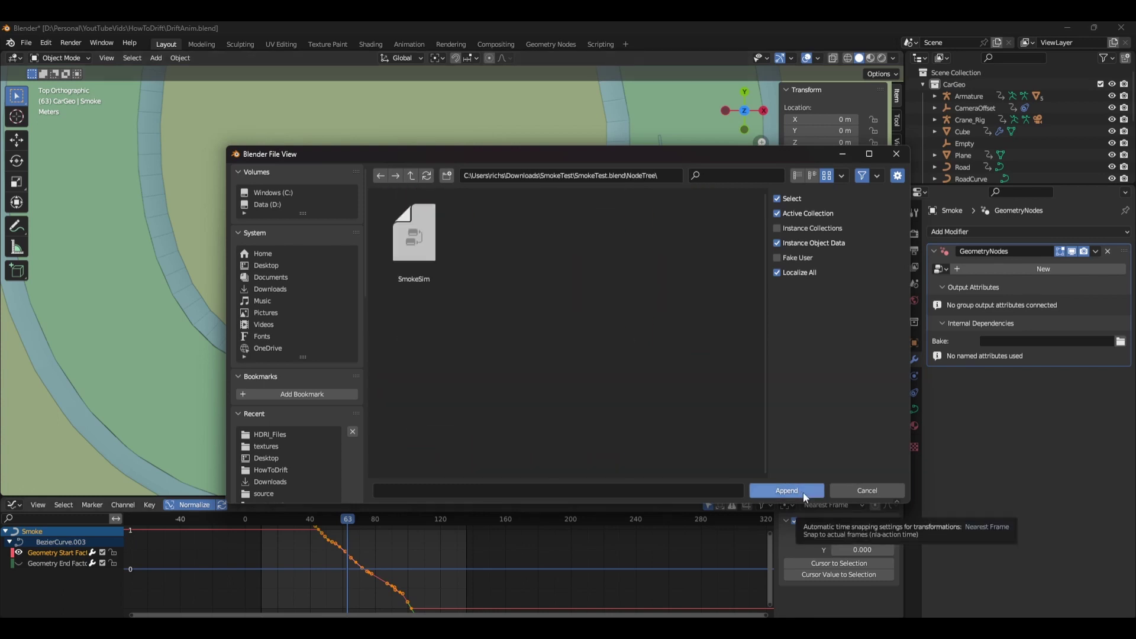
left_click(449, 257)
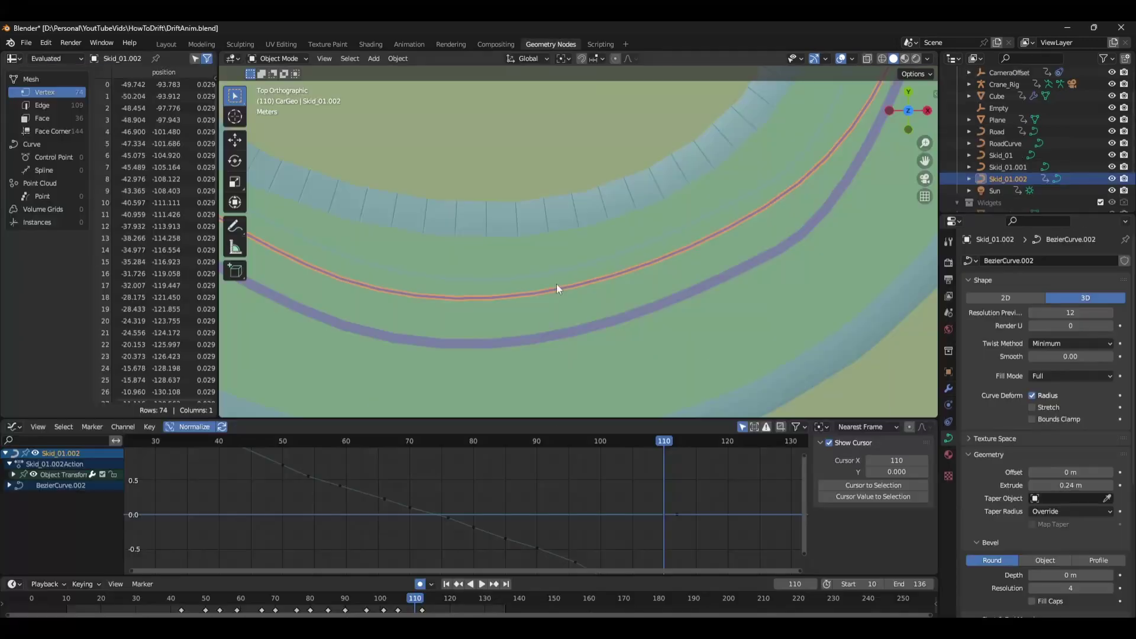
Duplicate the skid curve and give it a Geometry Nodes modifier using SmokeSim
key("space")
key("shift+d")
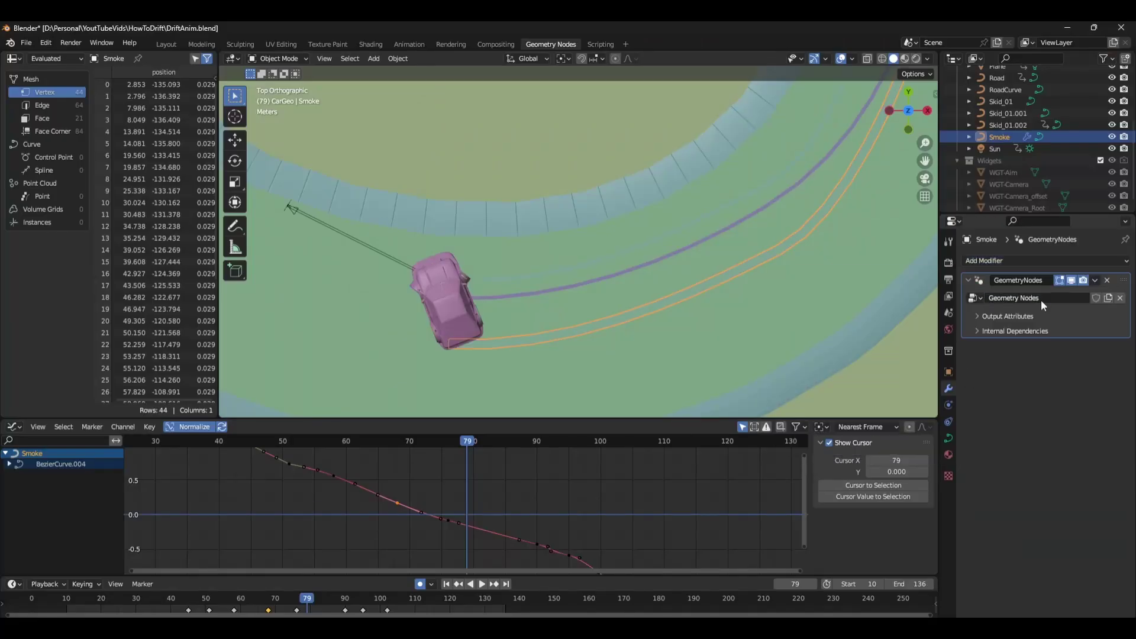
left_click(14, 426)
left_click(48, 522)
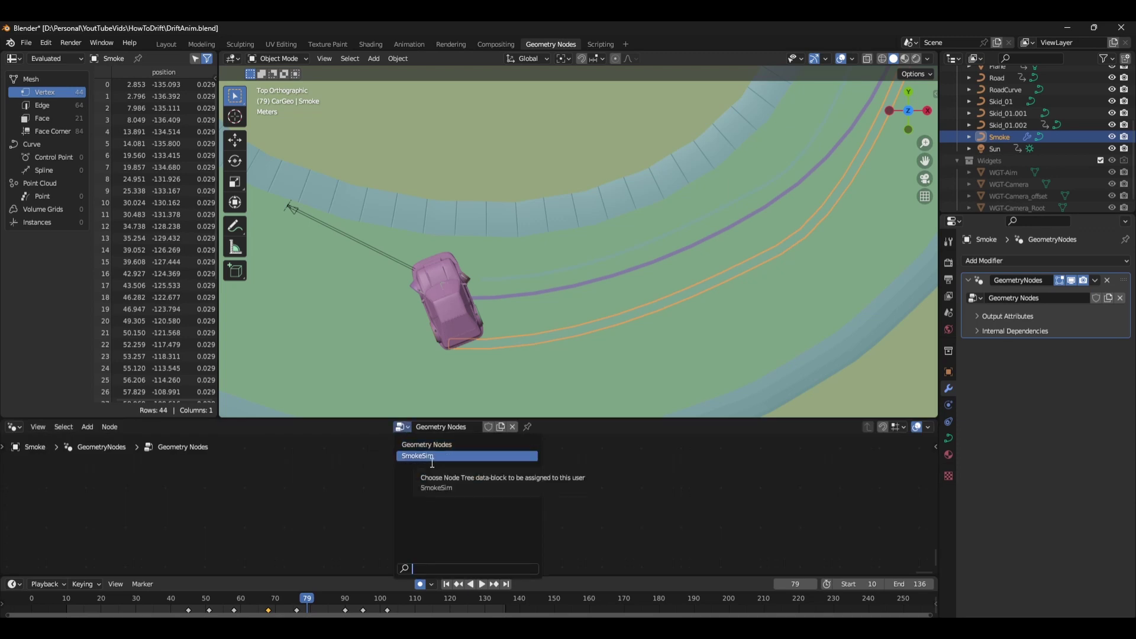
left_click(432, 457)
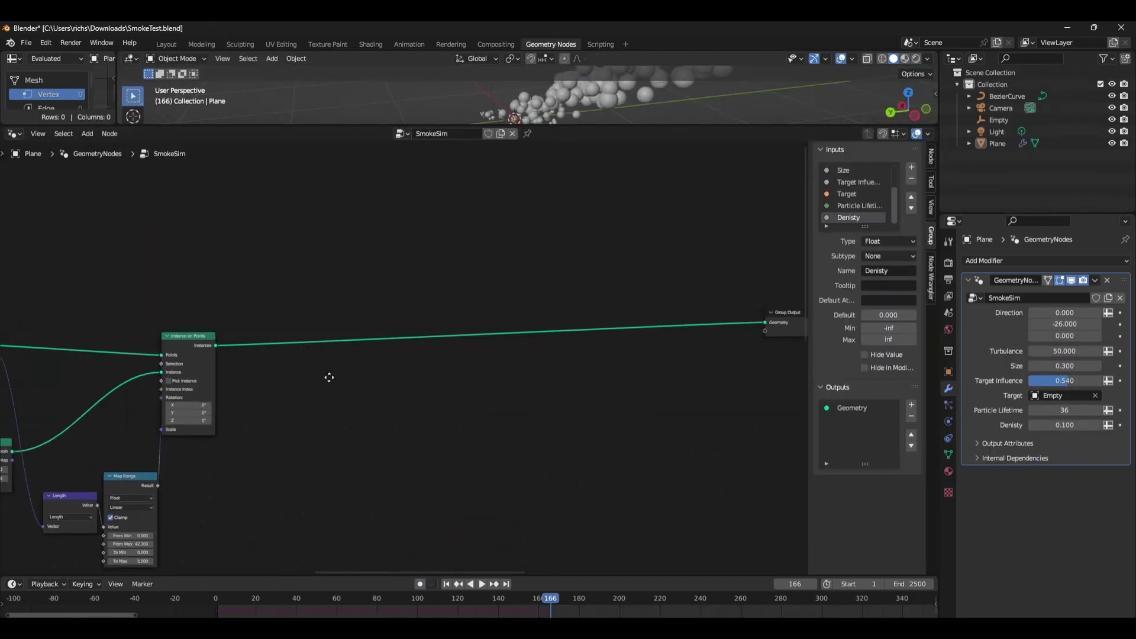
Add a Realize Instances node after Instance on Points
key("shift+a")
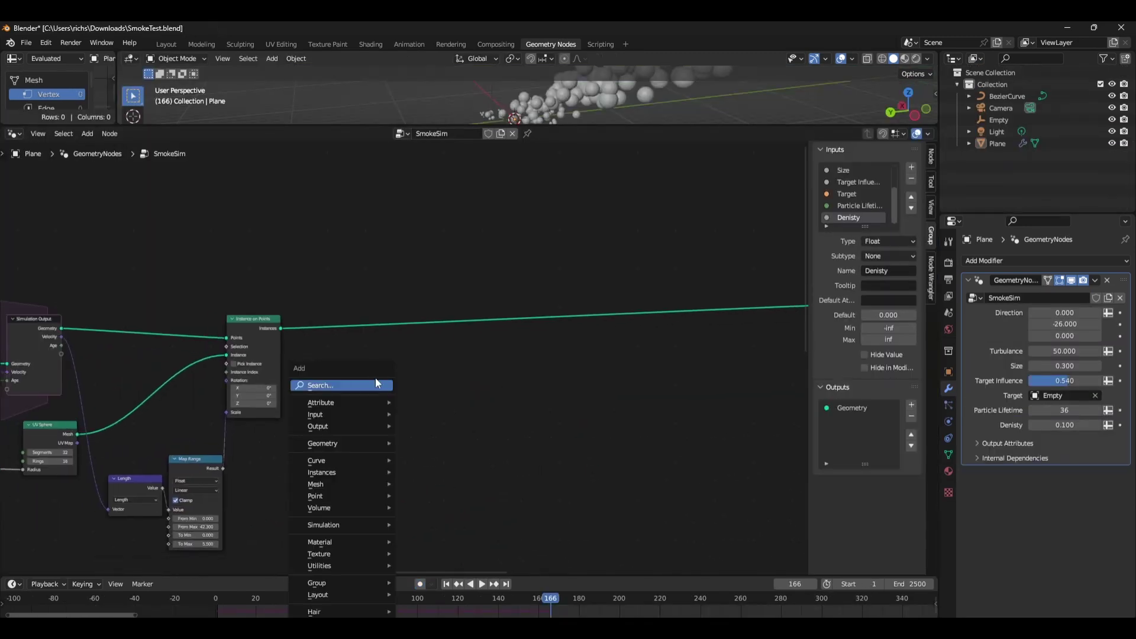
type("realize")
key("Return")
left_click(310, 321)
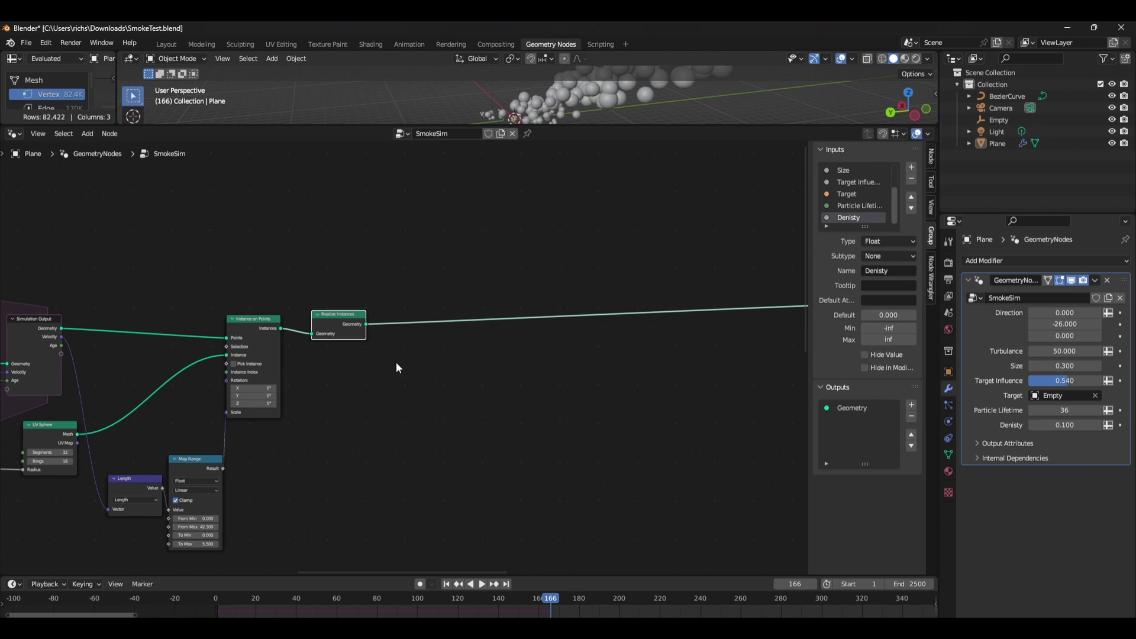
left_click(396, 363)
Insert Mesh to Volume and Volume to Mesh nodes before Group Output
key("shift+a")
type("mesh to v")
key("Return")
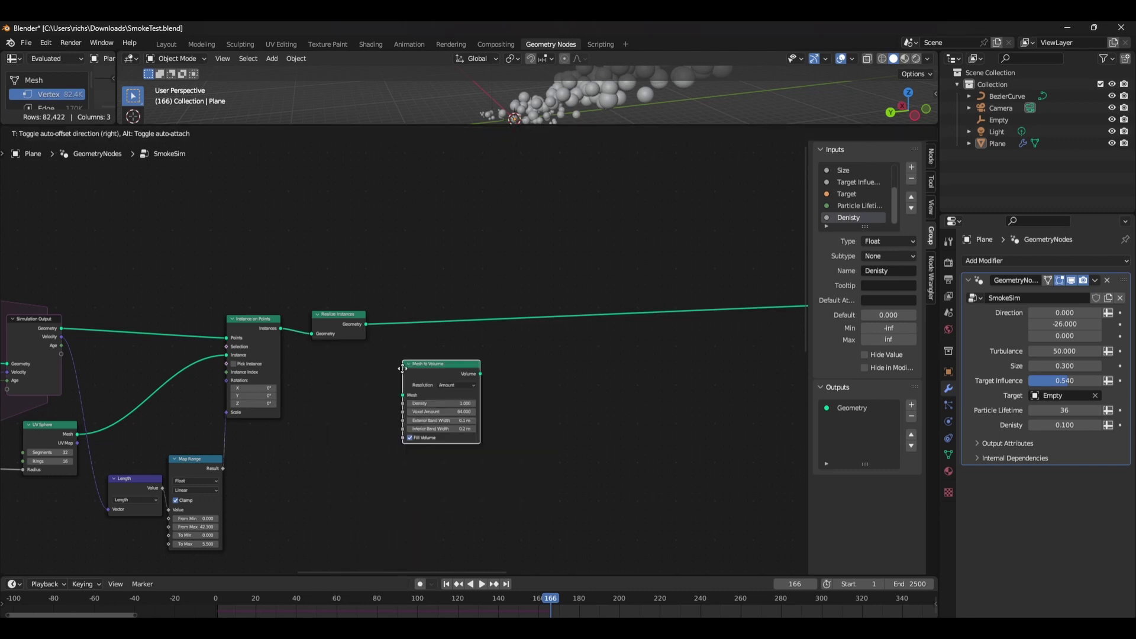
left_click(426, 355)
scroll(526, 380, "down", 1)
key("shift+a")
left_click(510, 393)
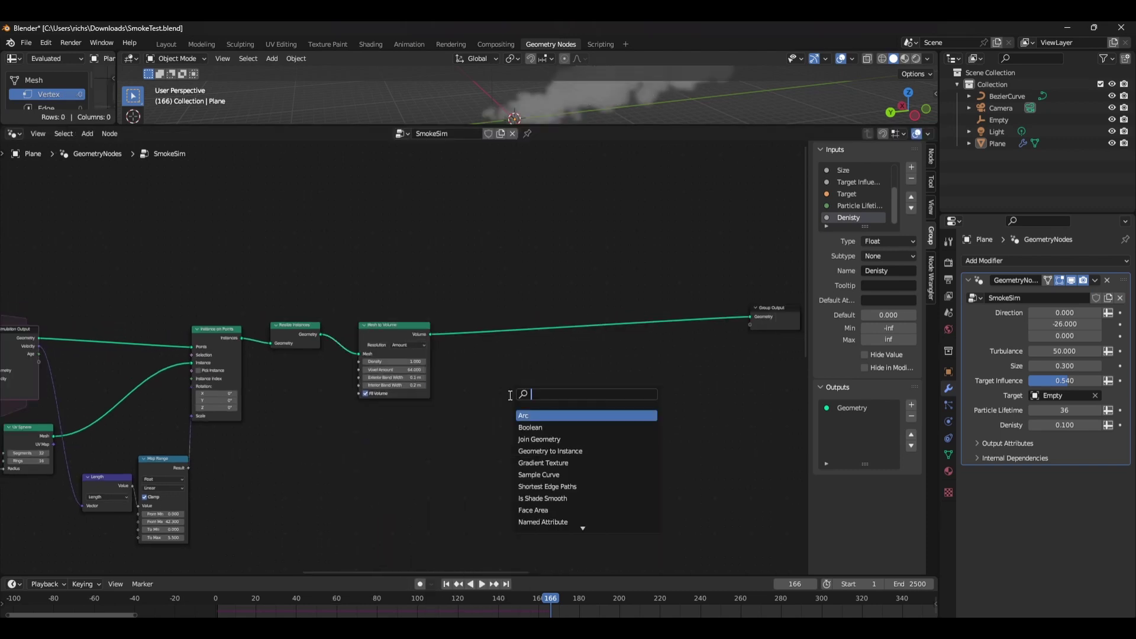
left_click(542, 439)
left_click(491, 355)
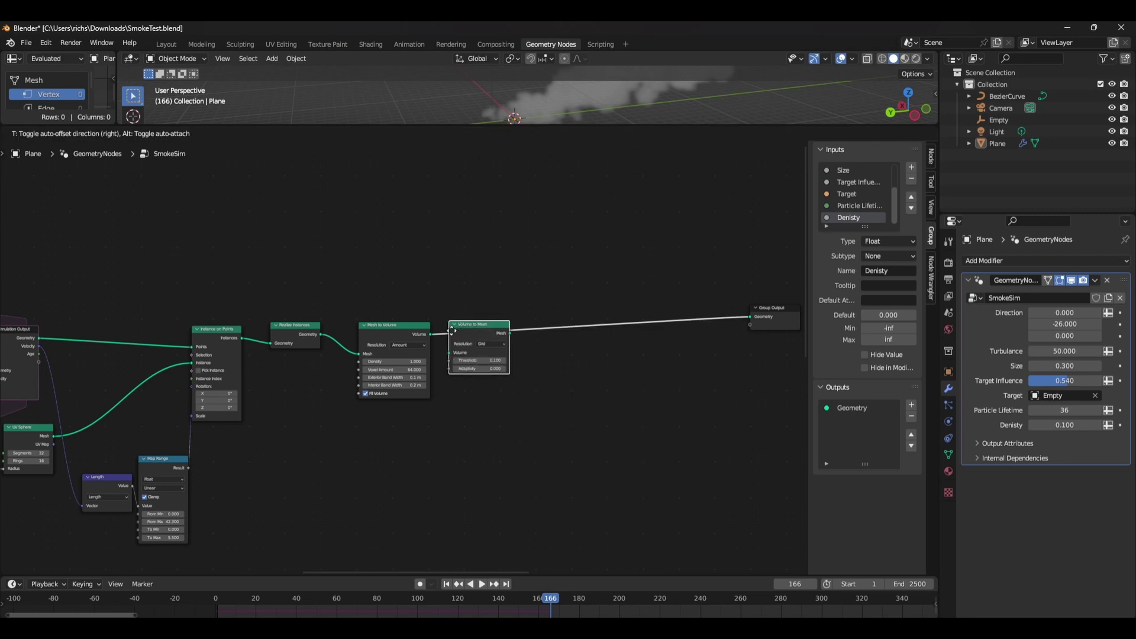
Add a Set Position node offset by a Blur Attribute of Position
middle_click_drag(596, 370, 536, 367)
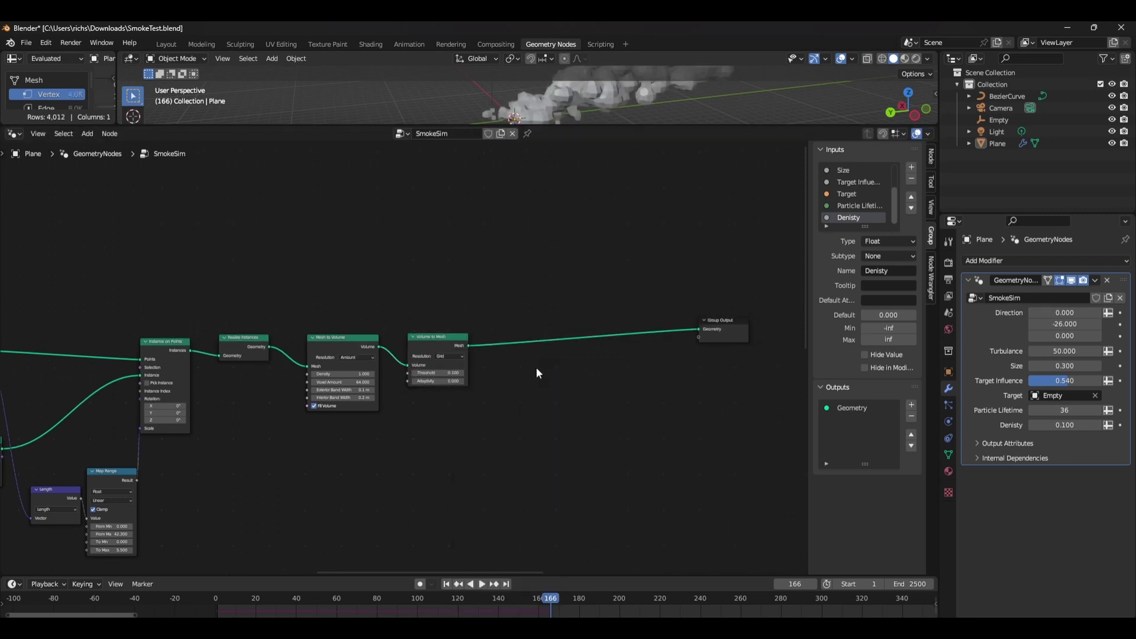
left_click(531, 373)
type("set pos")
key("Return")
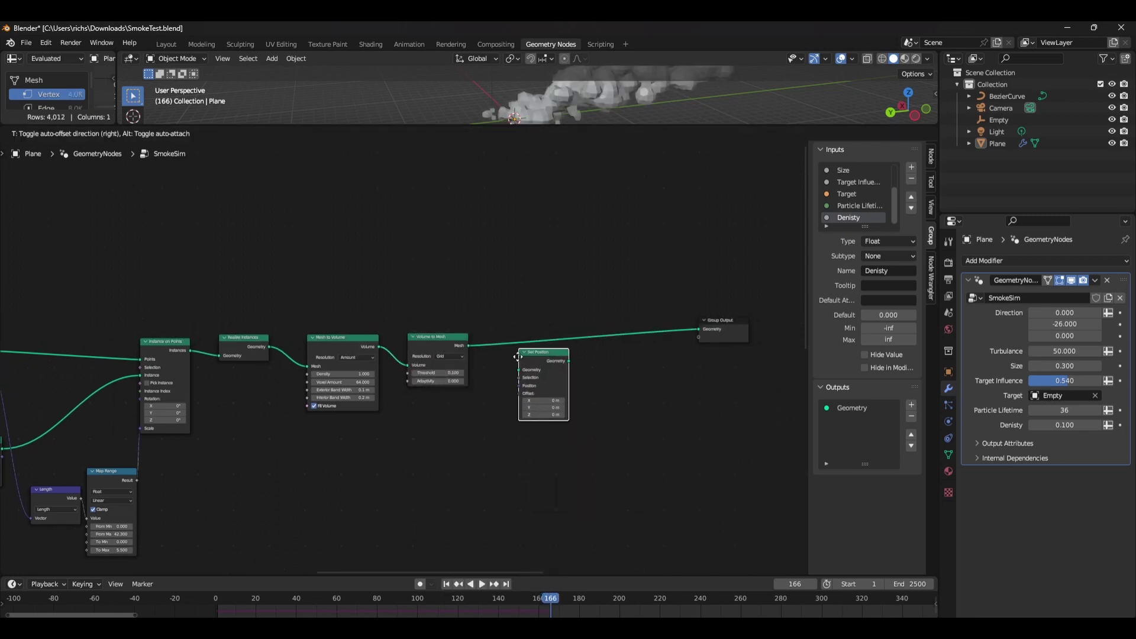
left_click_drag(488, 424, 446, 447)
type("blur")
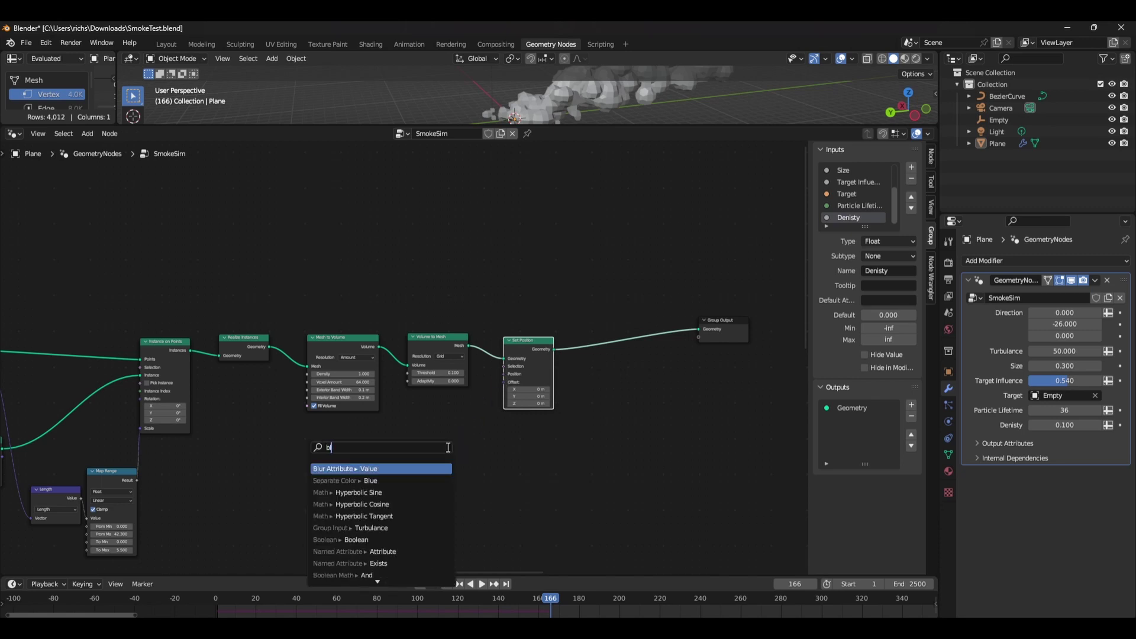
key("Return")
left_click_drag(375, 489, 377, 490)
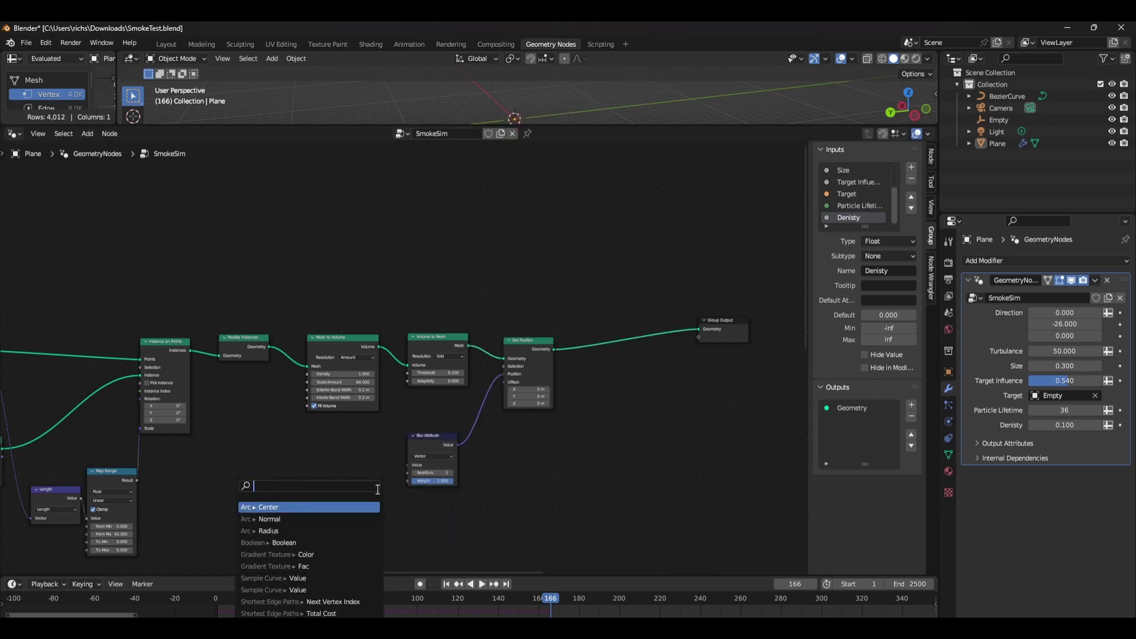
key("Return")
left_click(382, 487)
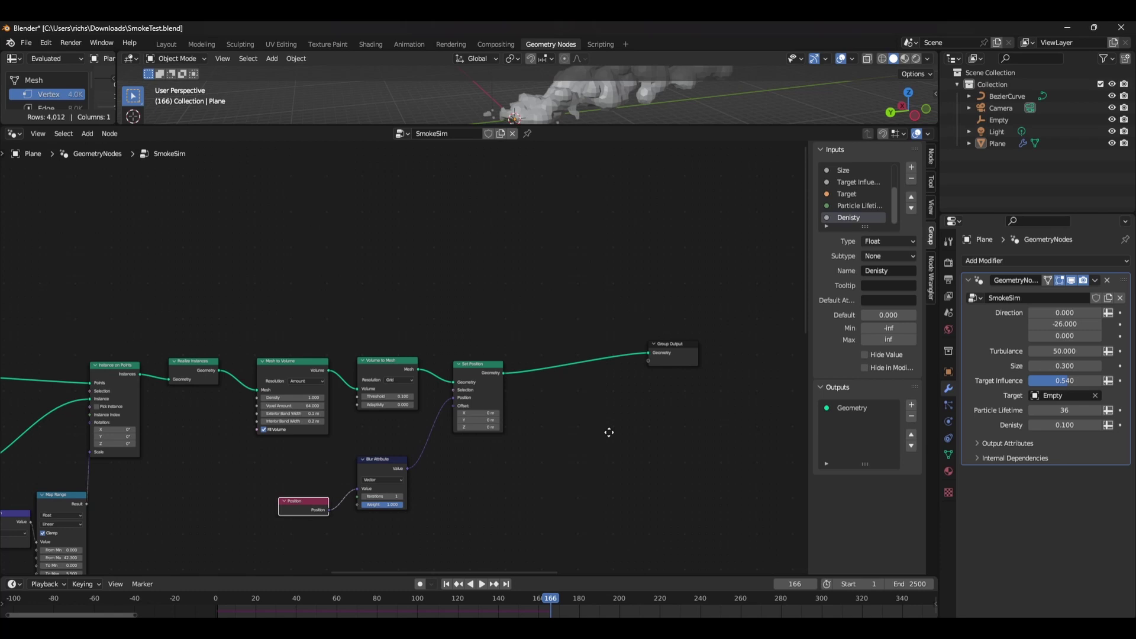
Add a Set Shade Smooth node just before Group Output
key("shift+a")
type("set")
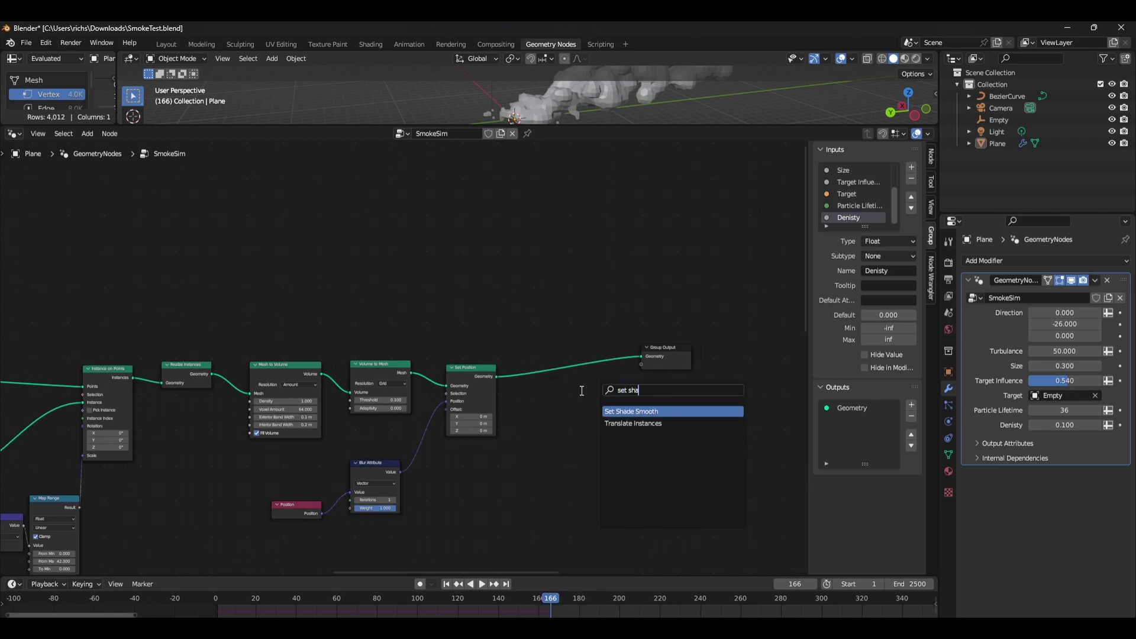
type(" sha")
key("Return")
left_click(515, 374)
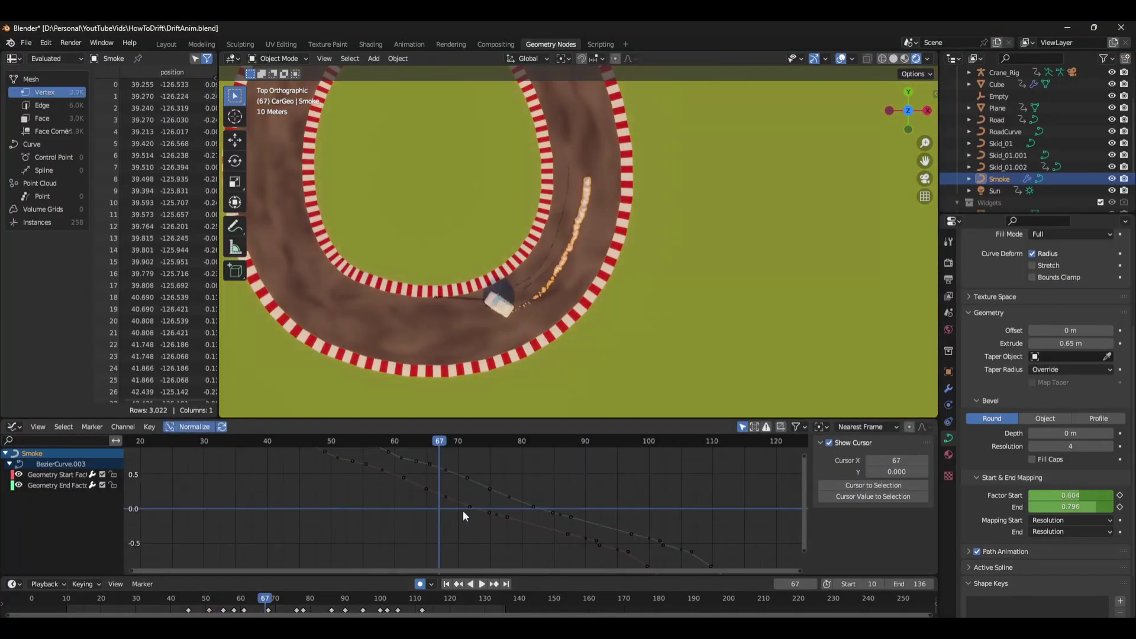
Play the animation to preview the smoke trail behind the drifting car
key("space")
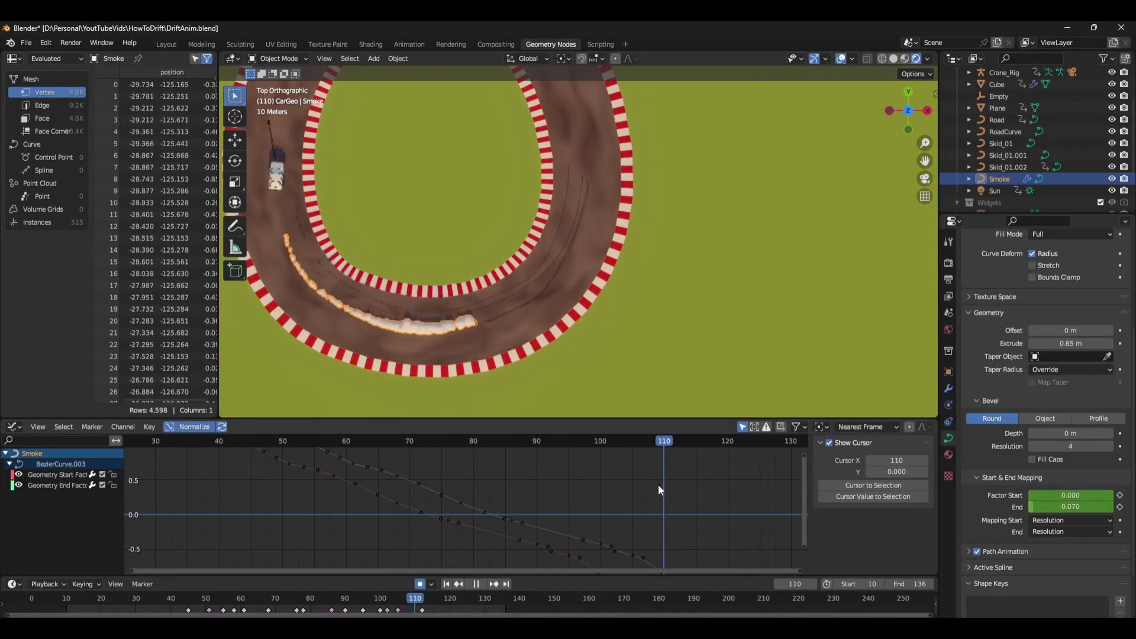